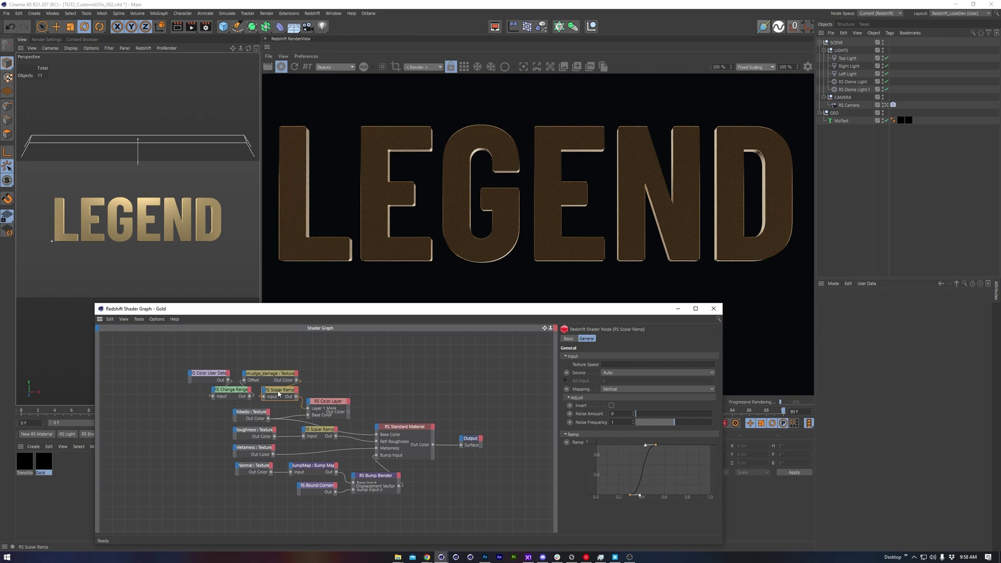
- Preview the RS Scalar Ramp mask, then relink RS Color Layer to Base Color to restore gold
click(278, 393)
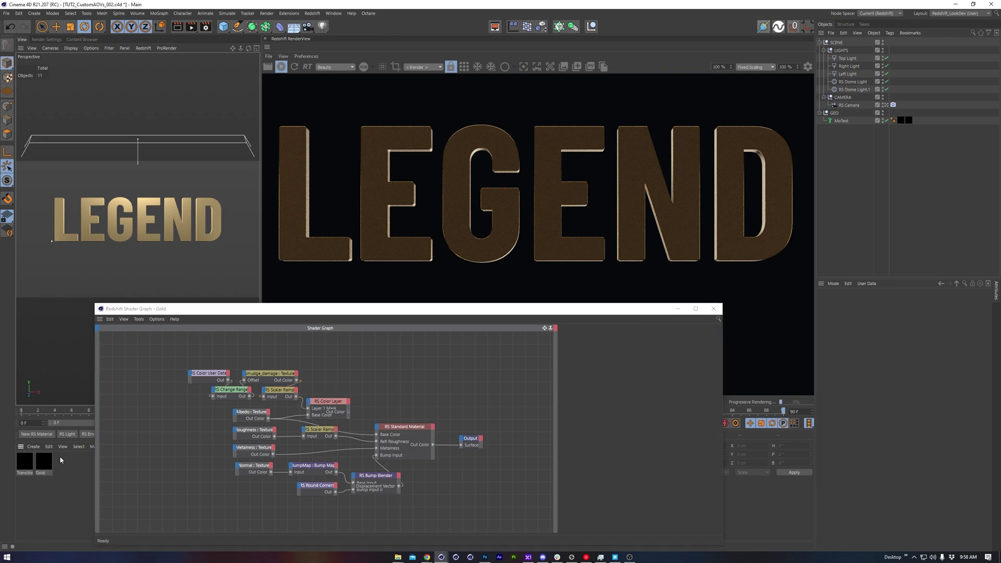
ctrl+shift+click(277, 392)
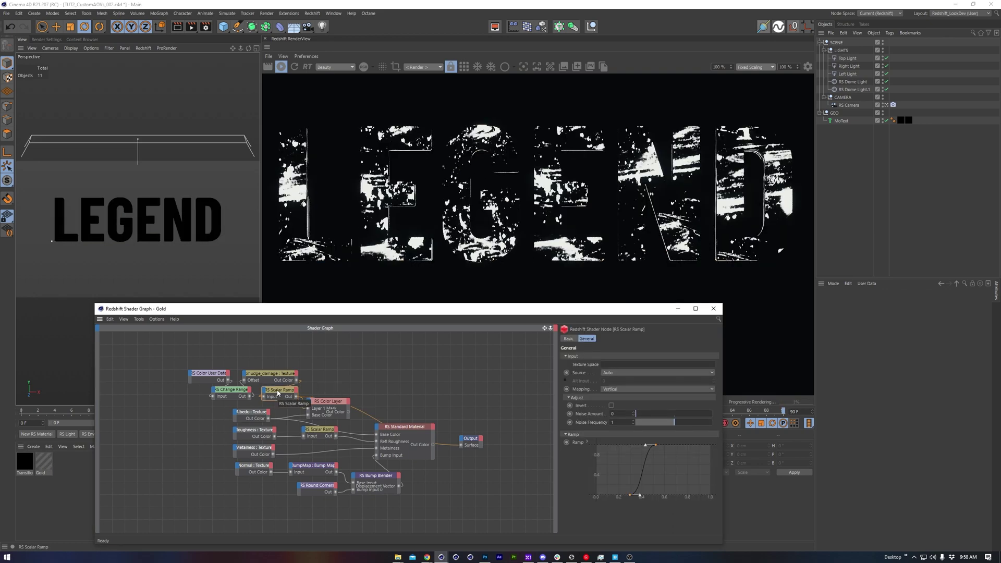
click(333, 403)
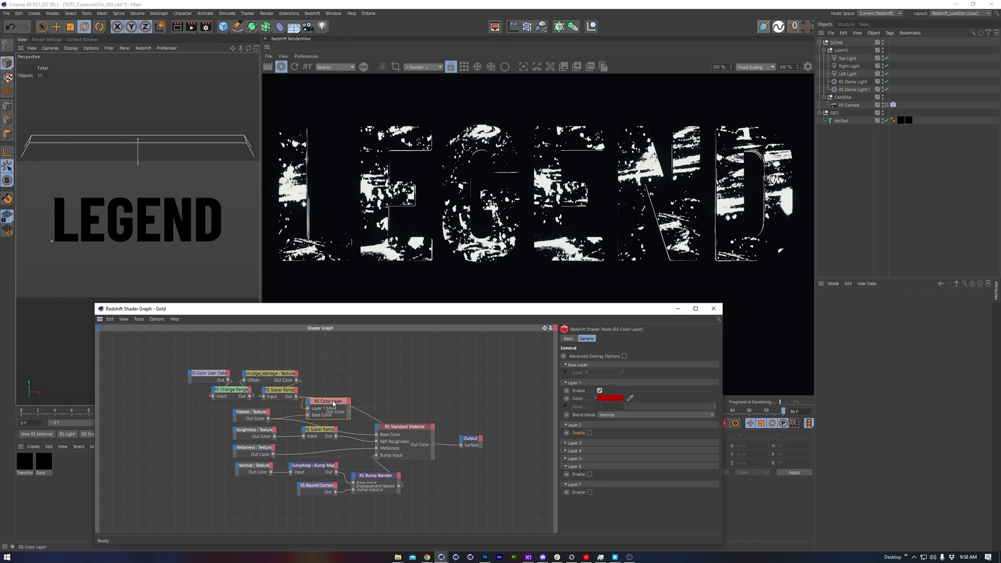
drag(348, 412, 378, 434)
click(420, 430)
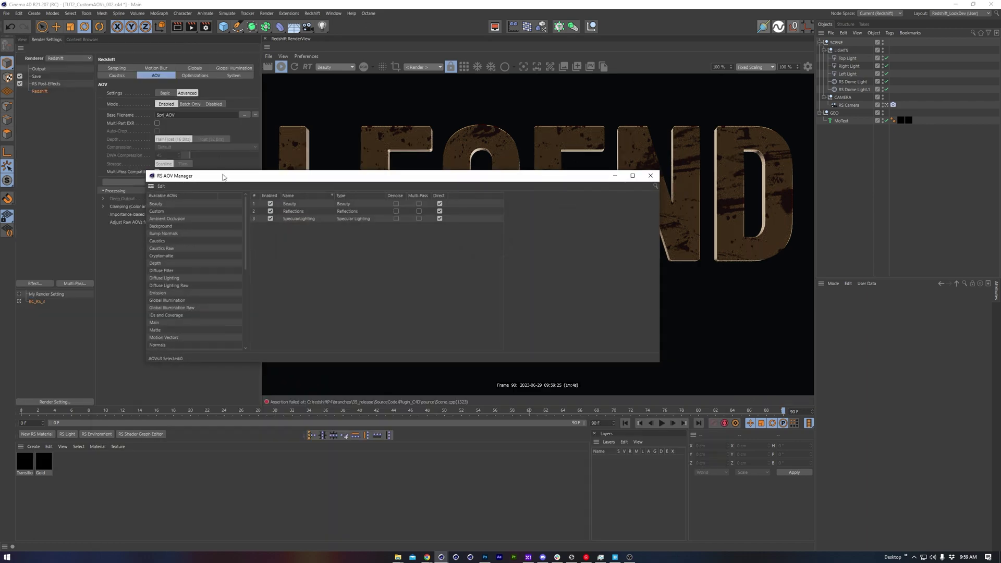
- Move the AOV Manager aside and bring the Gold material's shader graph back into view
drag(223, 176, 259, 338)
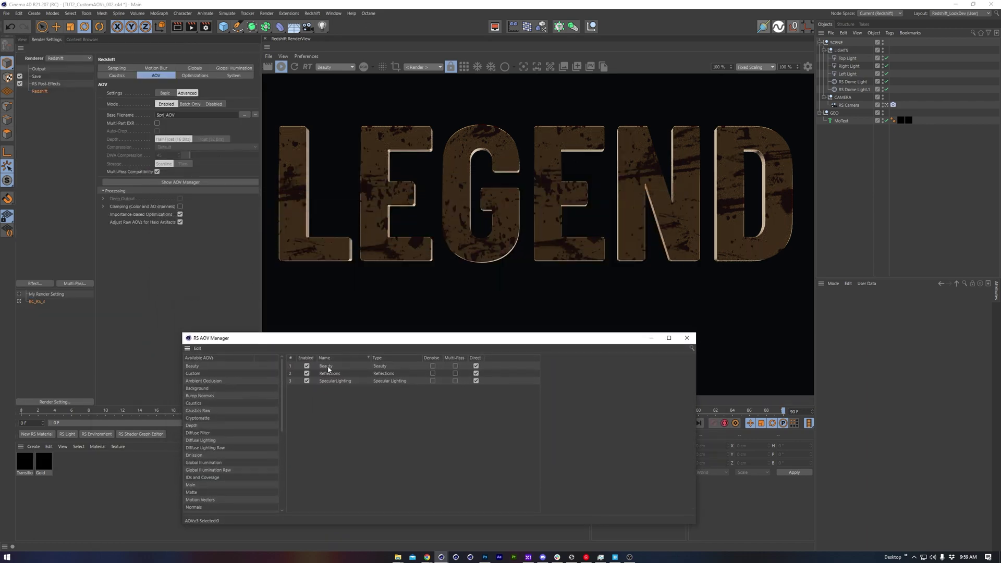
click(22, 39)
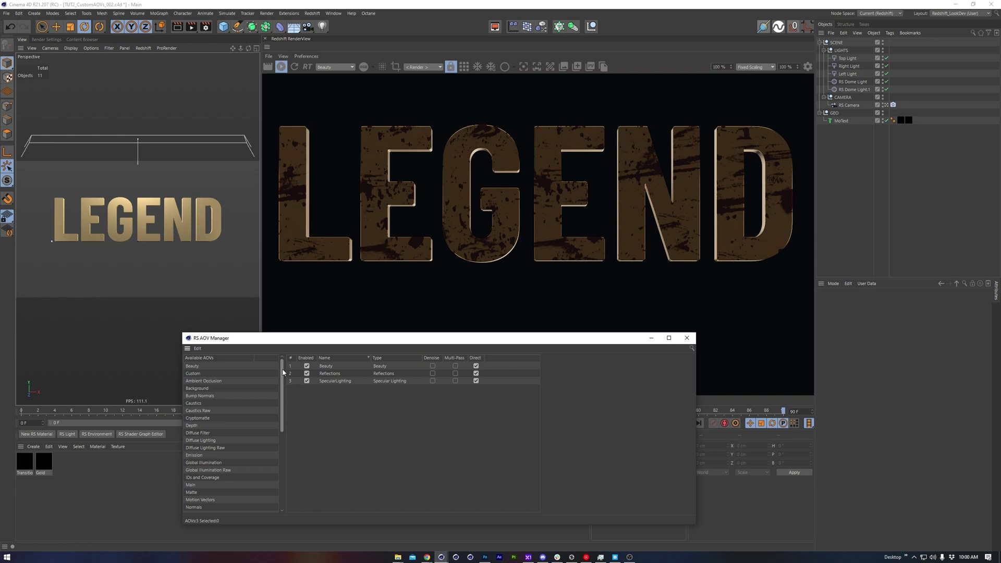
scroll(283, 382, down, 3)
drag(283, 392, 283, 401)
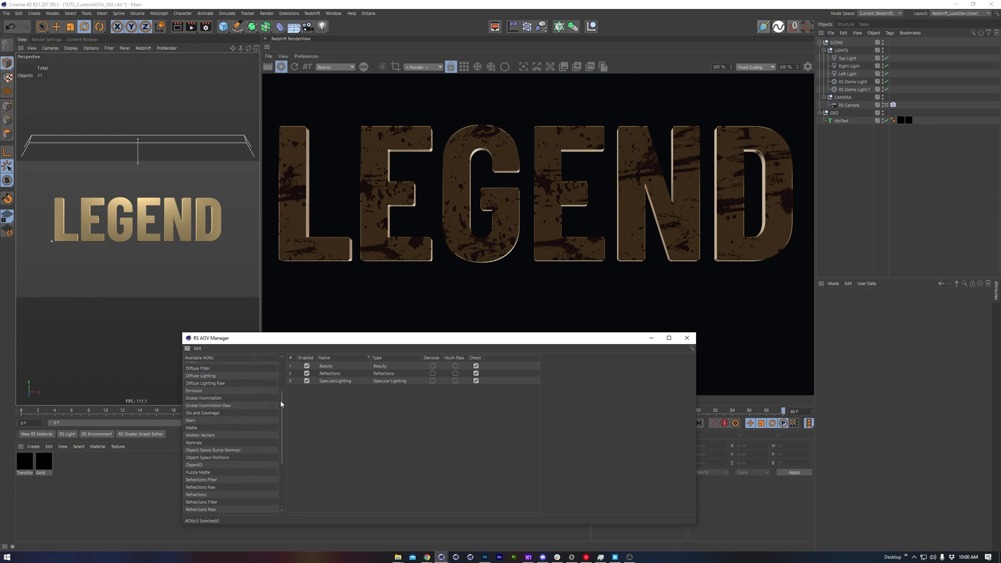
scroll(283, 411, up, 3)
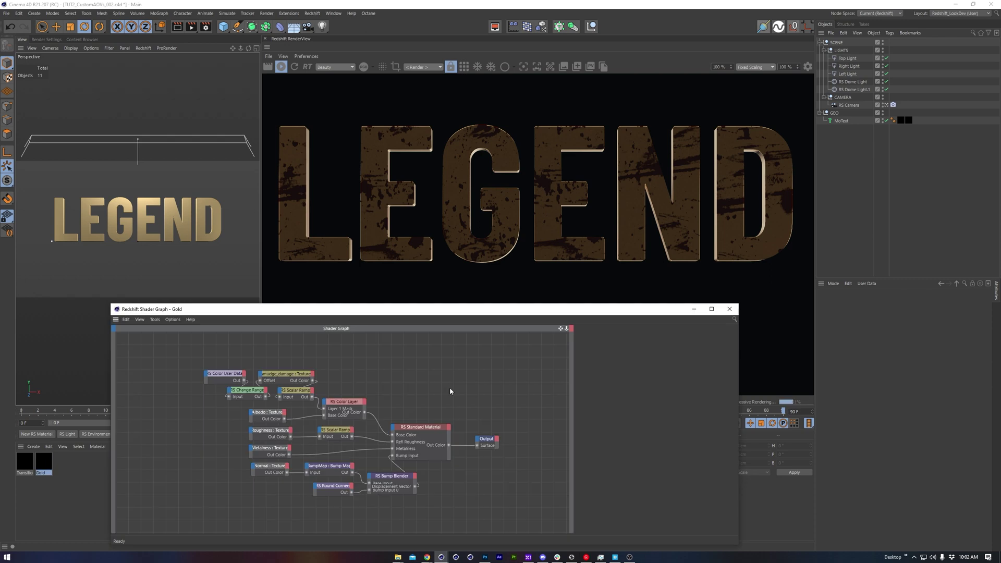
- Add an RS Store Color To AOV node and wire the Standard Material output into its Beauty Input
key(Tab)
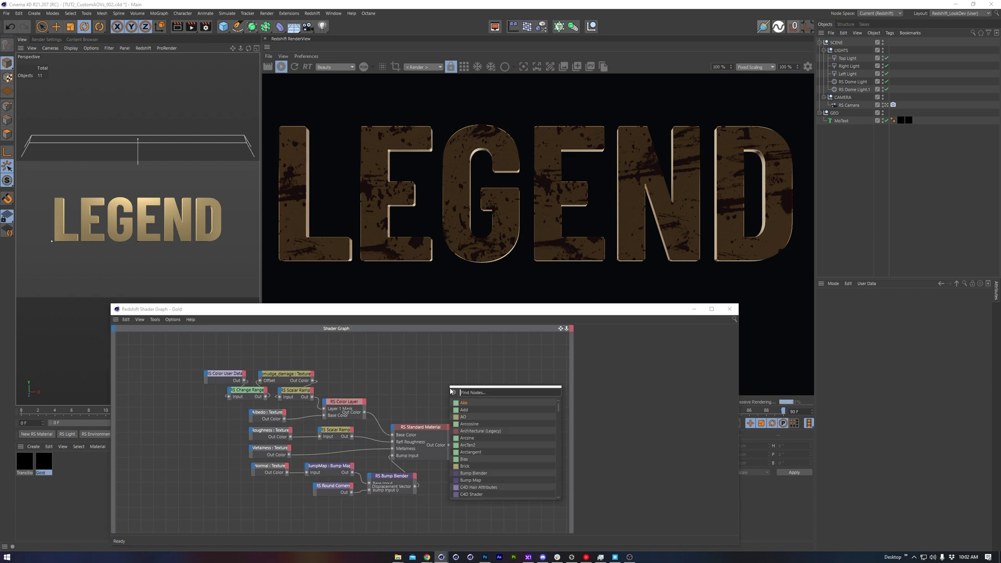
text(colo AOV)
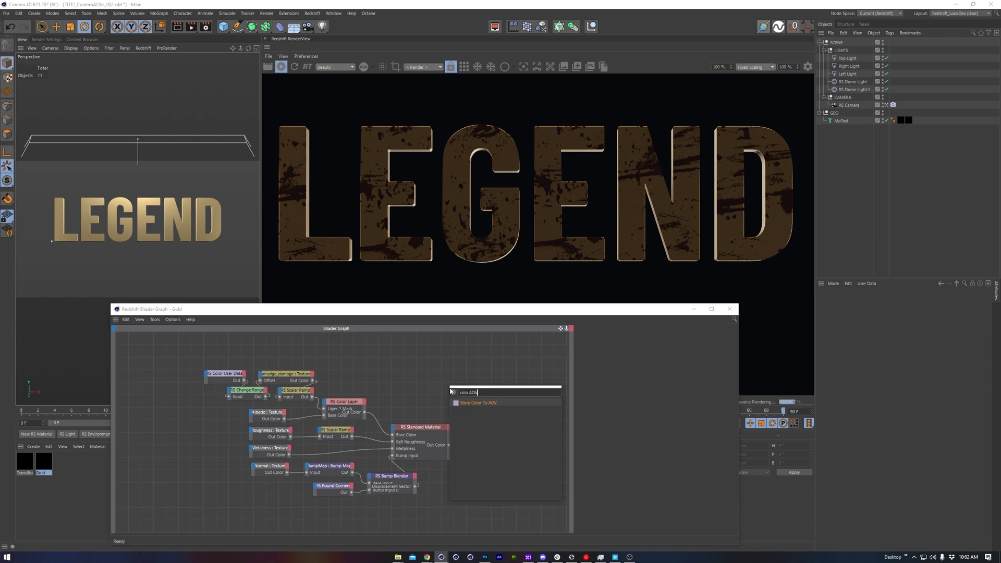
click(455, 403)
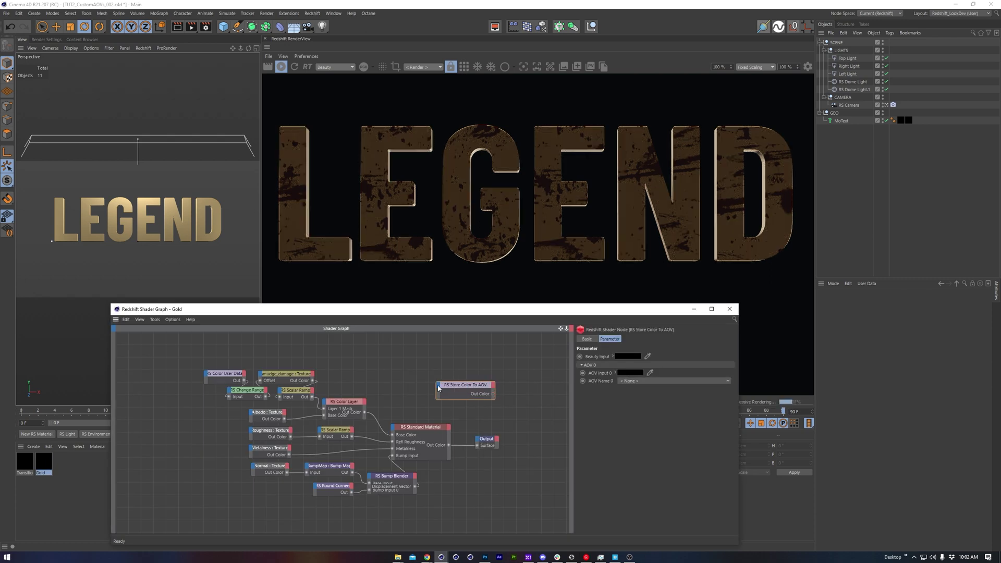
click(438, 387)
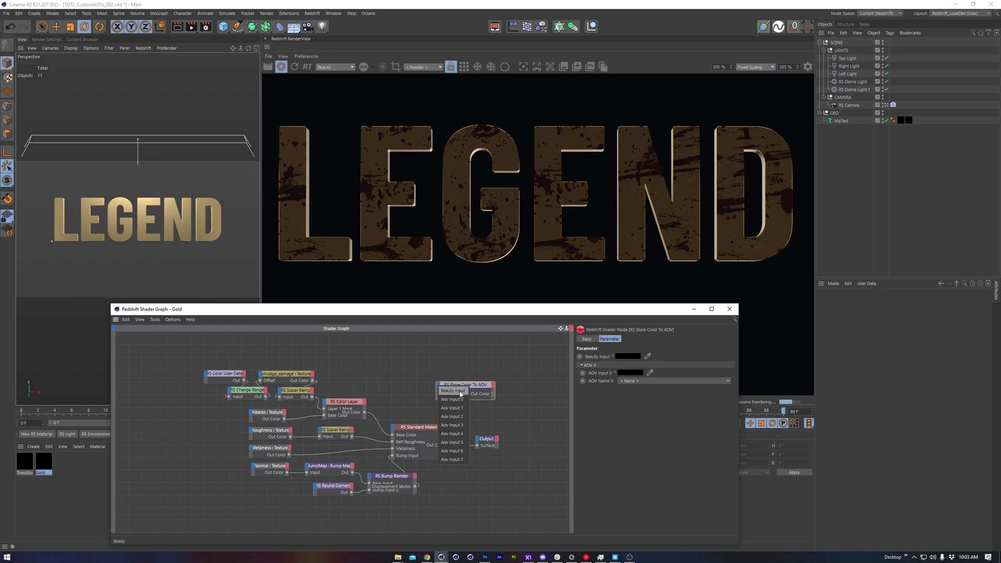
click(461, 391)
drag(448, 444, 439, 391)
click(457, 392)
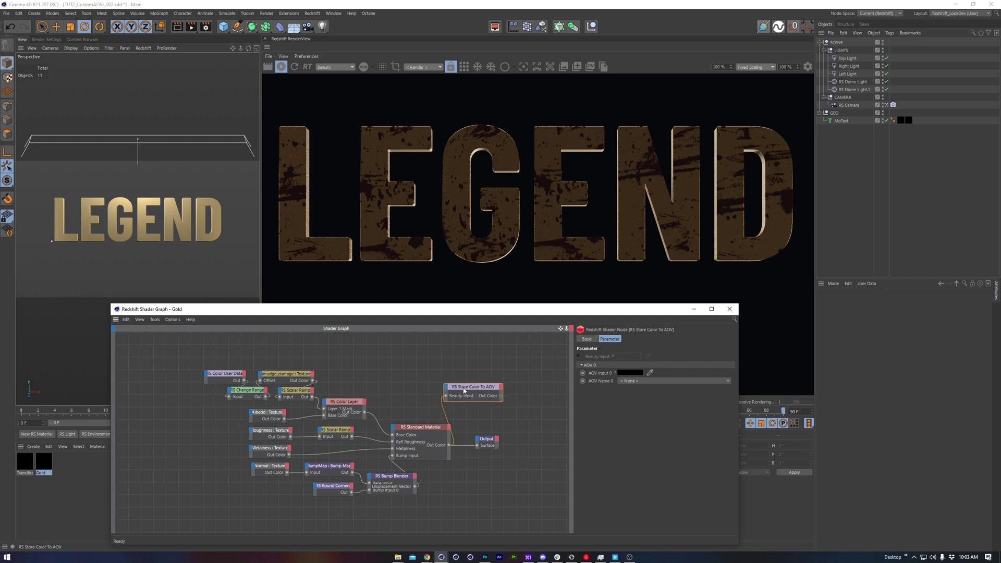
- Feed the Scalar Ramp into Aov Input 0 as new custom AOV 'Drips_001' and wire the node to Output
click(298, 392)
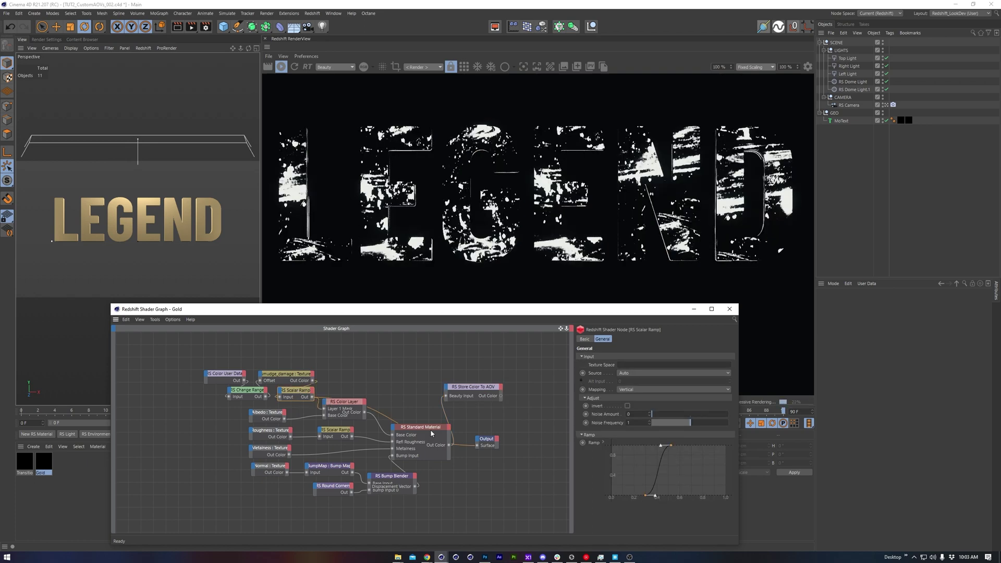
drag(312, 396, 461, 401)
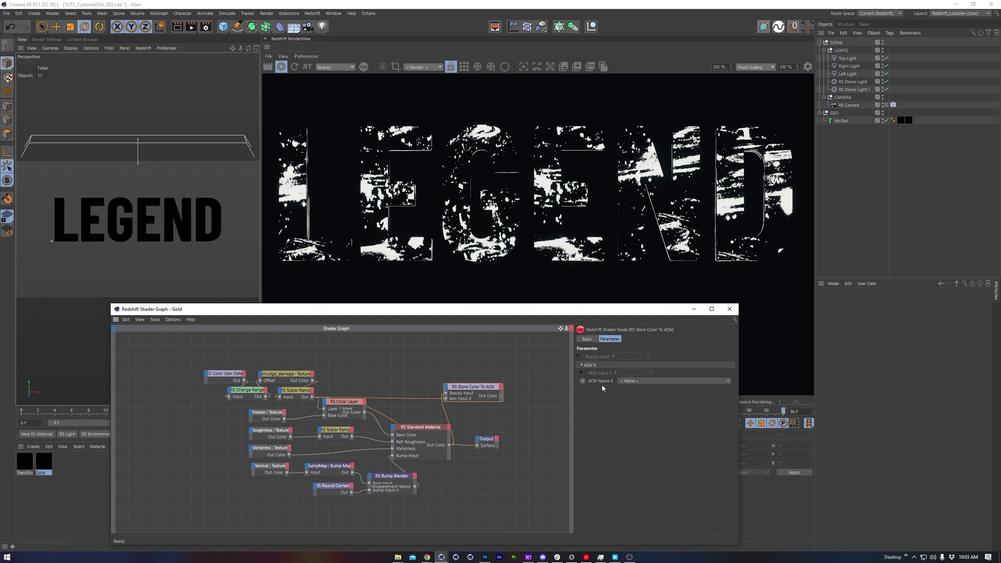
click(628, 382)
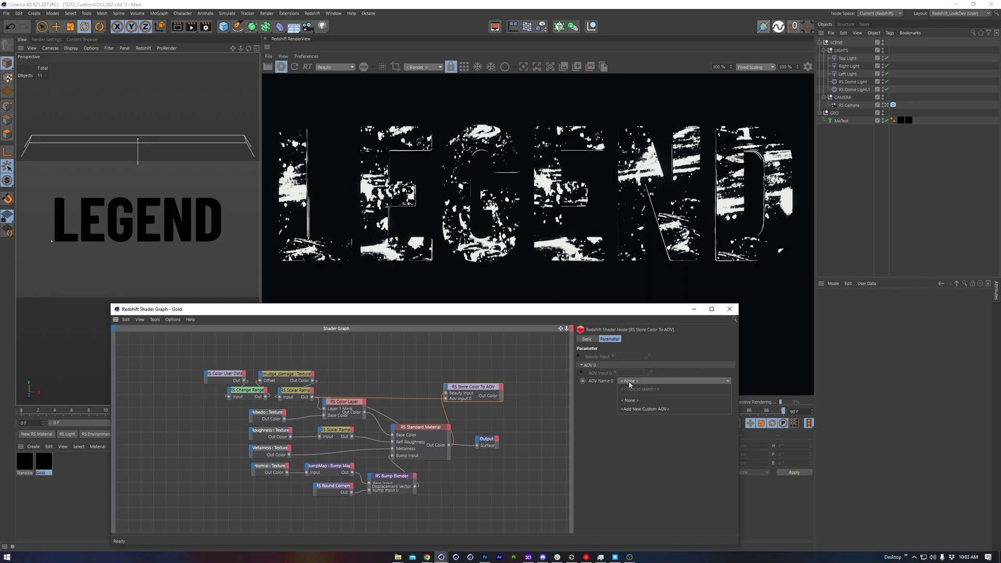
click(644, 409)
text(S)
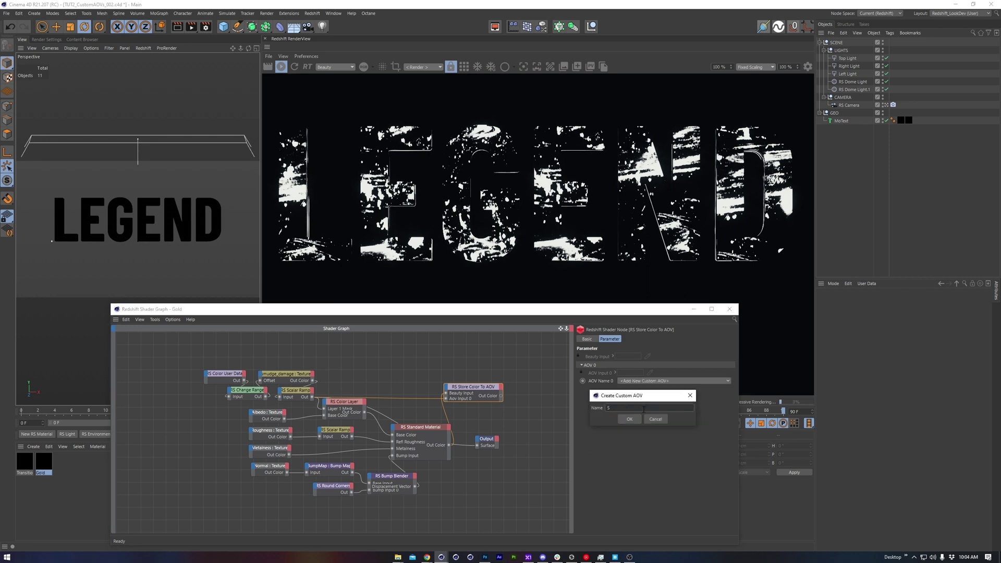
text(Drips_001)
click(625, 420)
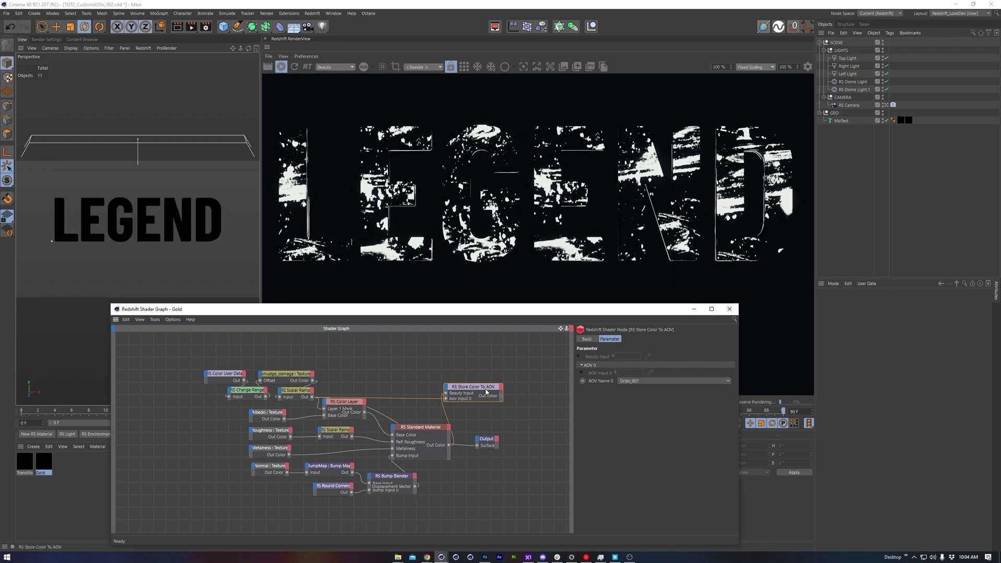
drag(486, 392, 481, 398)
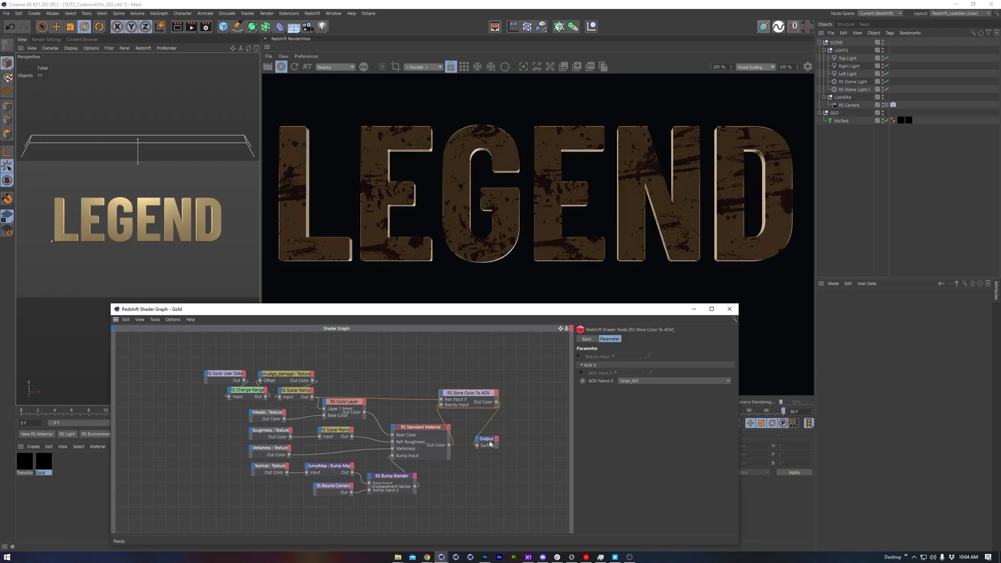
click(489, 441)
- Switch Drips_001 from Multi-Pass to Direct output with DWAB compression, then close the AOV Manager
click(46, 39)
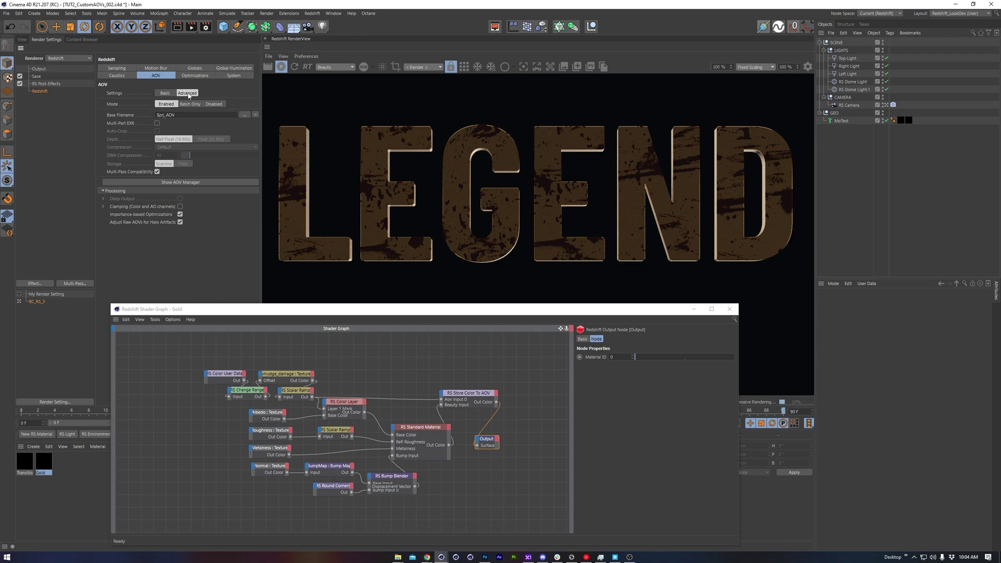
click(143, 183)
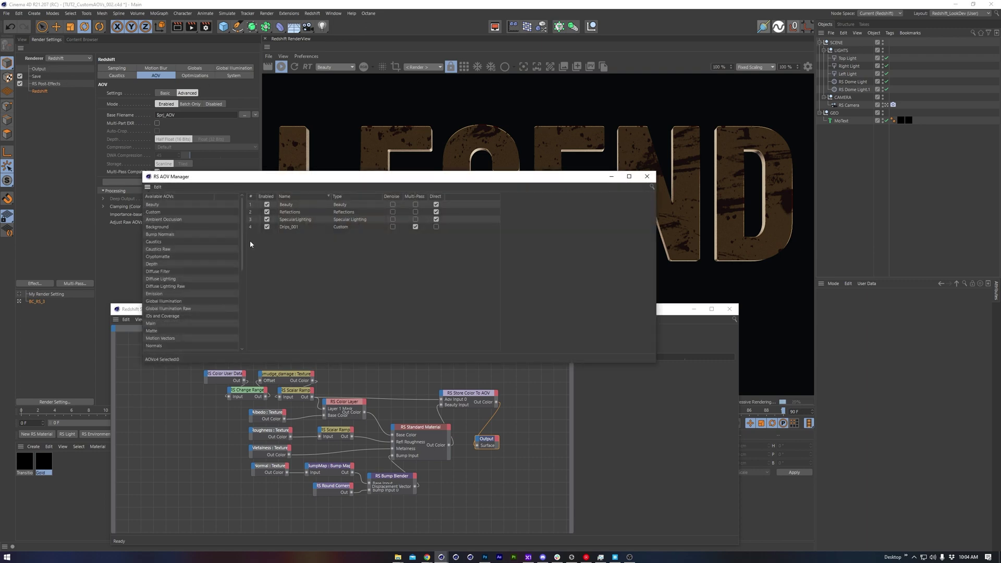
click(288, 227)
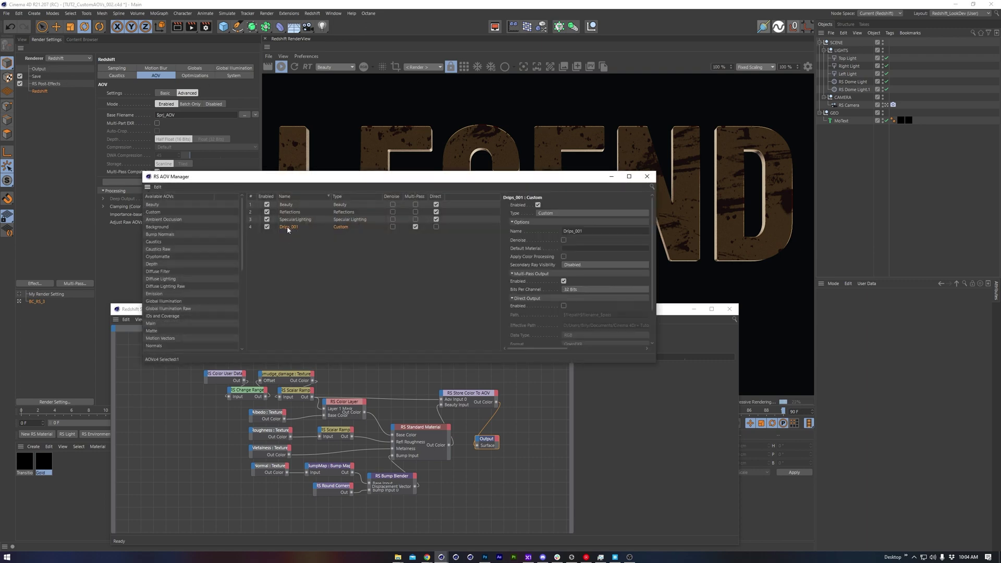
click(415, 227)
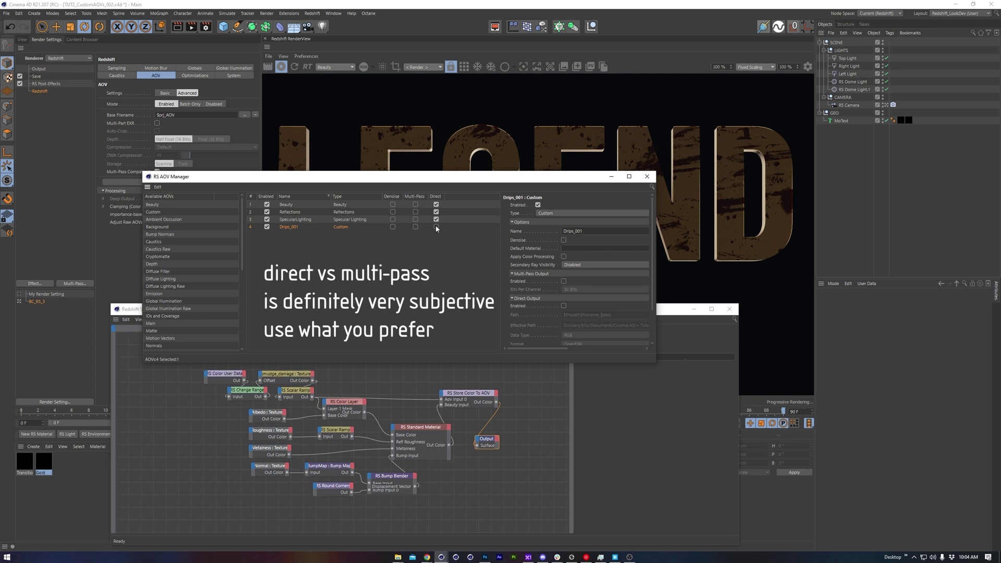
click(435, 226)
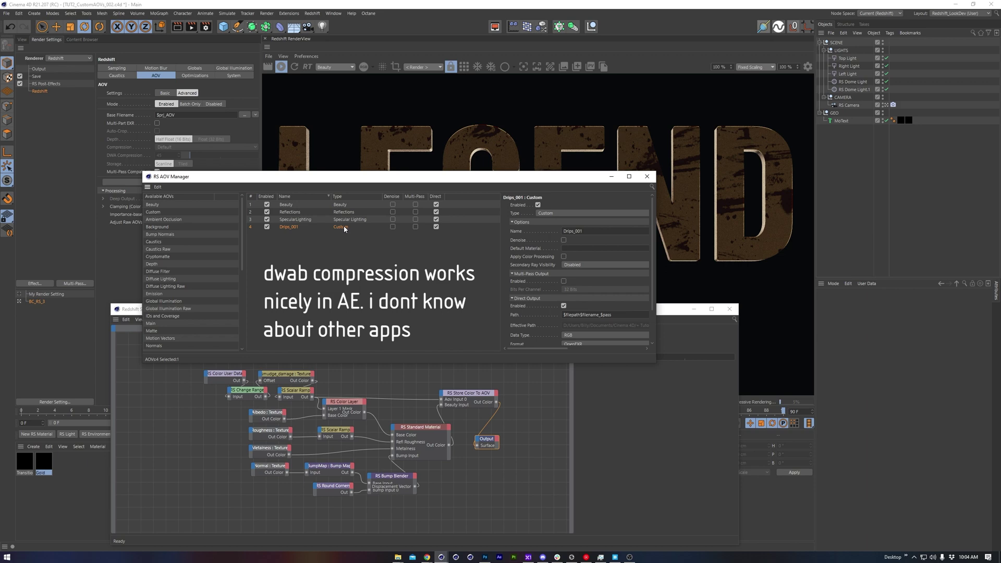
scroll(568, 327, down, 2)
click(577, 321)
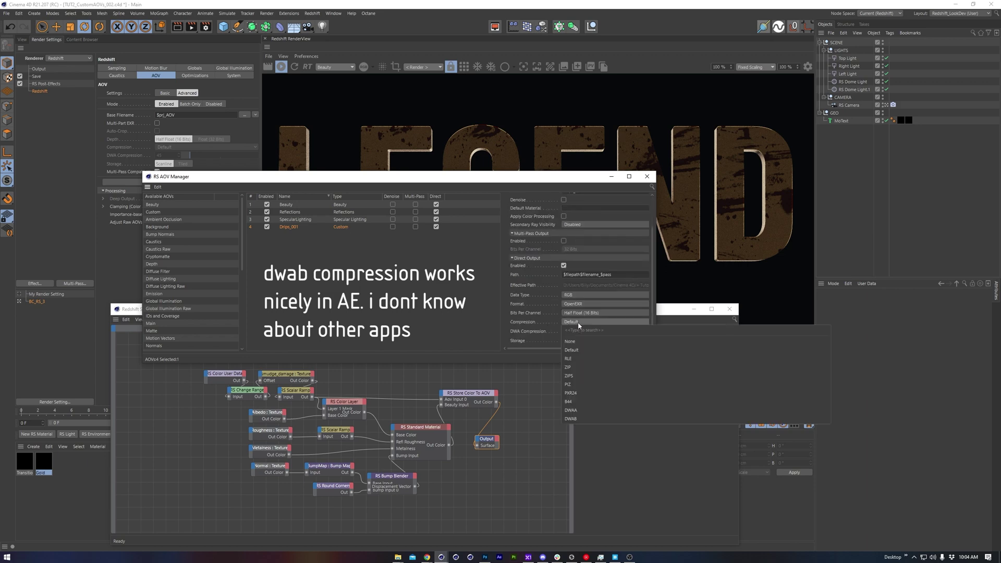
click(584, 418)
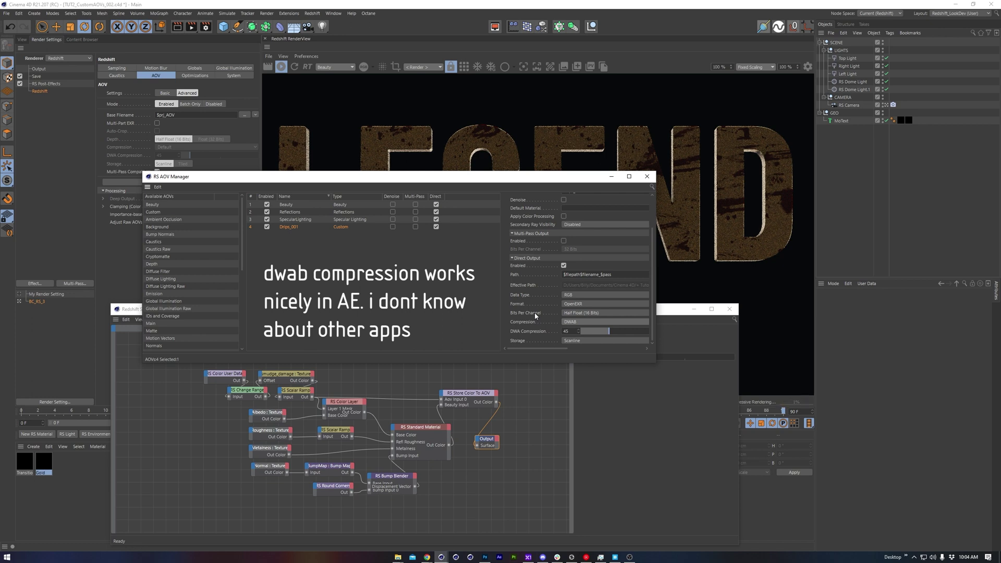
click(647, 176)
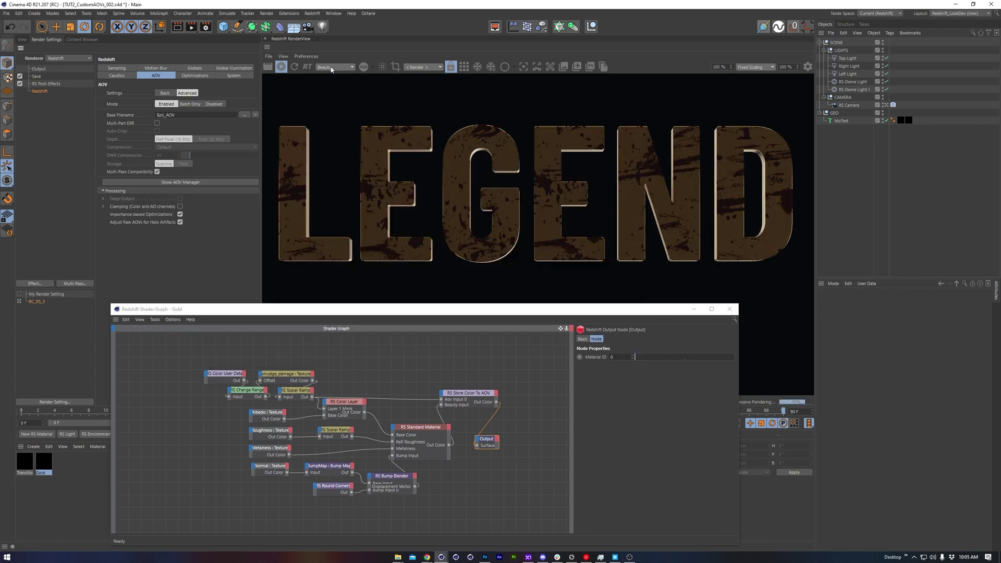
- Scroll the view to review the Transition material's shader graph
scroll(332, 68, down, 1)
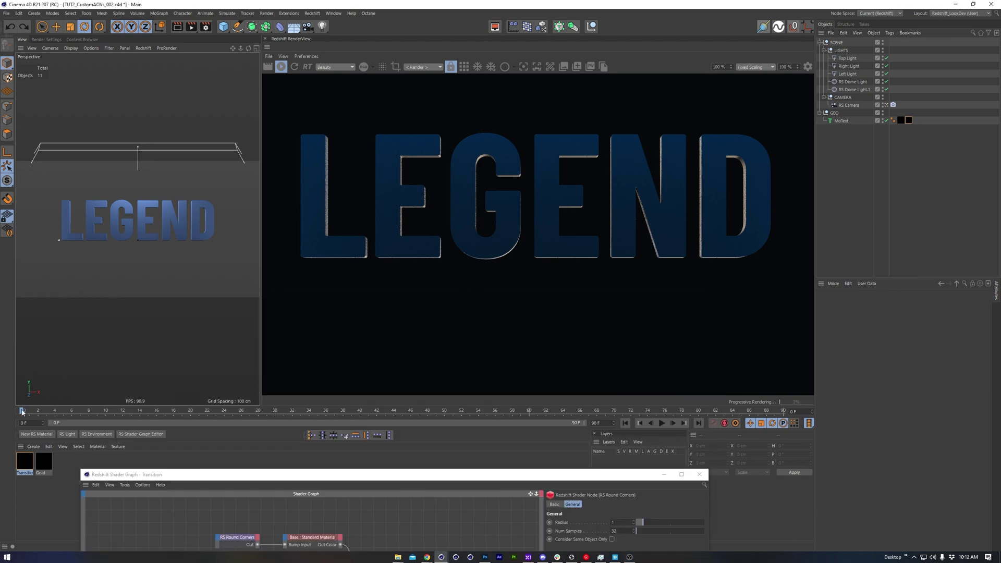
- Scrub to about frame 19 and inspect the RS Ramp, UV Projection and RS Color Layer nodes
drag(22, 412, 679, 407)
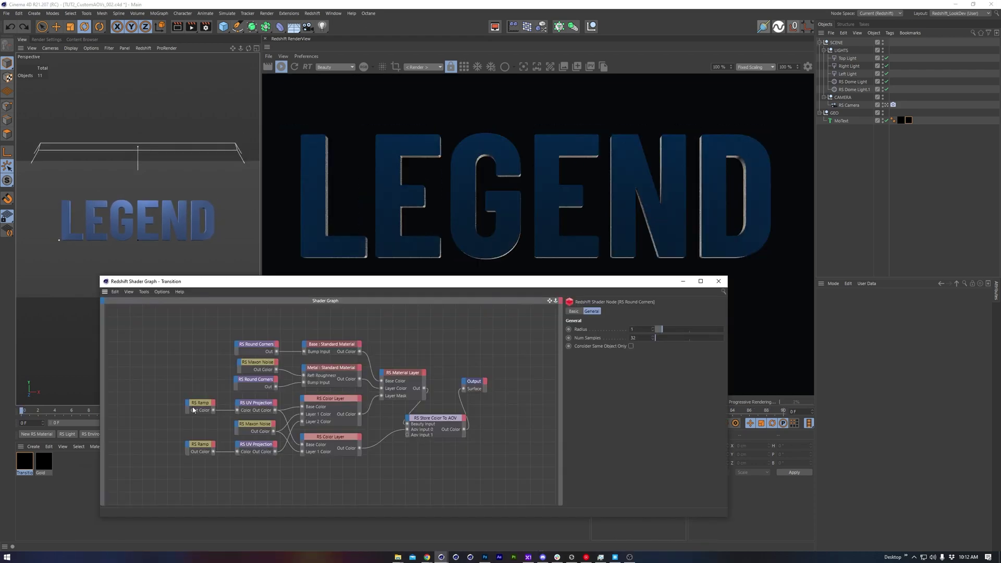
click(199, 404)
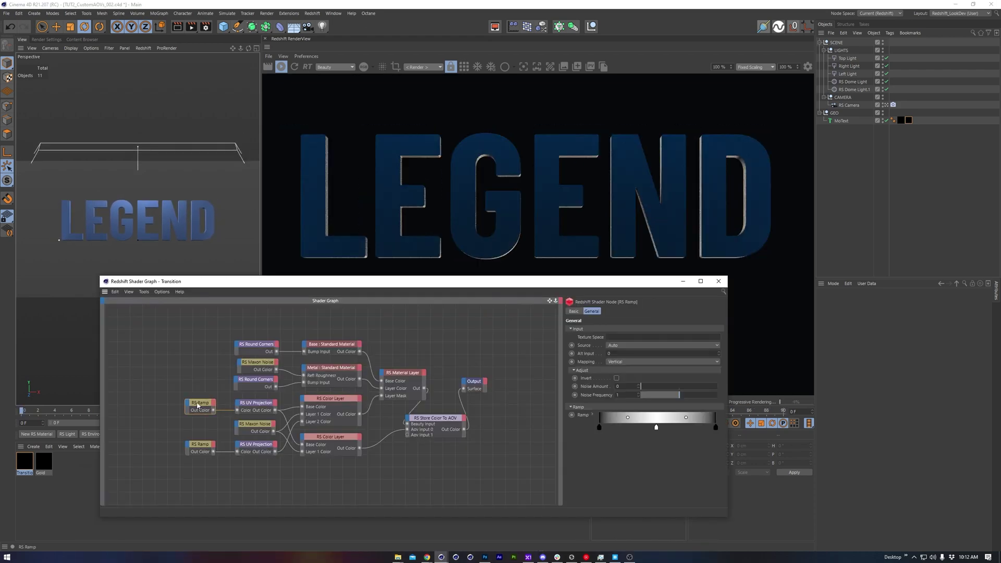
click(251, 404)
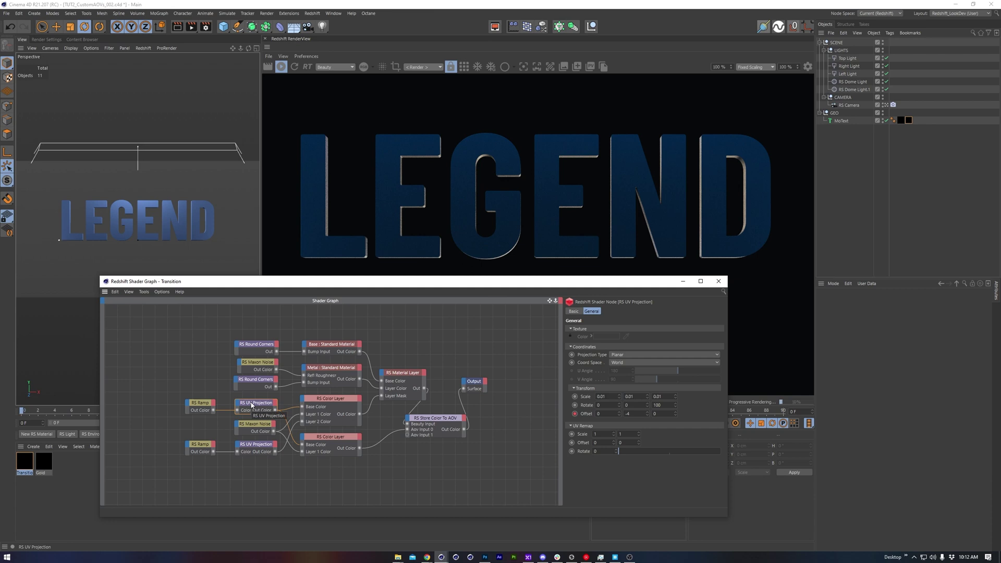
click(323, 402)
click(199, 442)
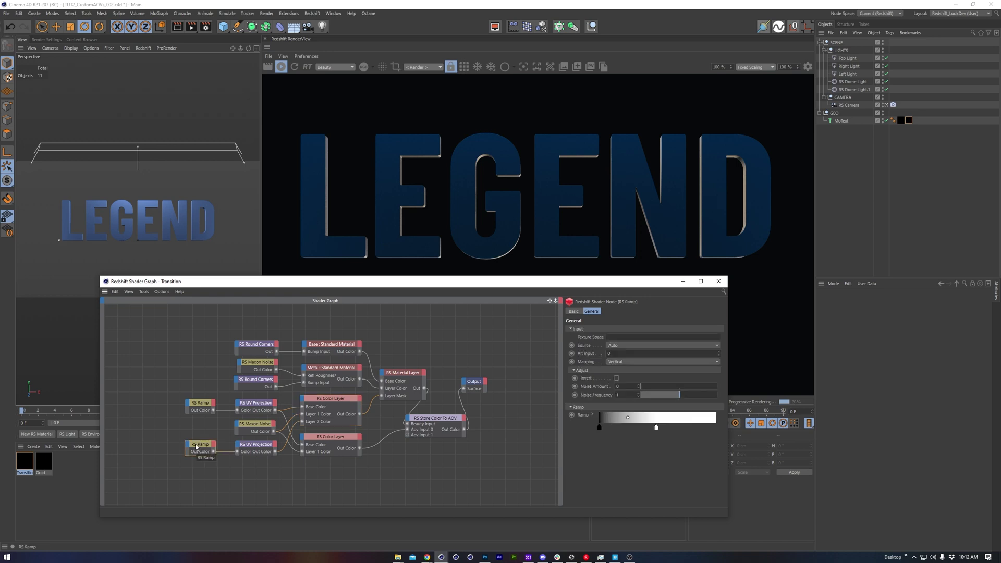
click(254, 446)
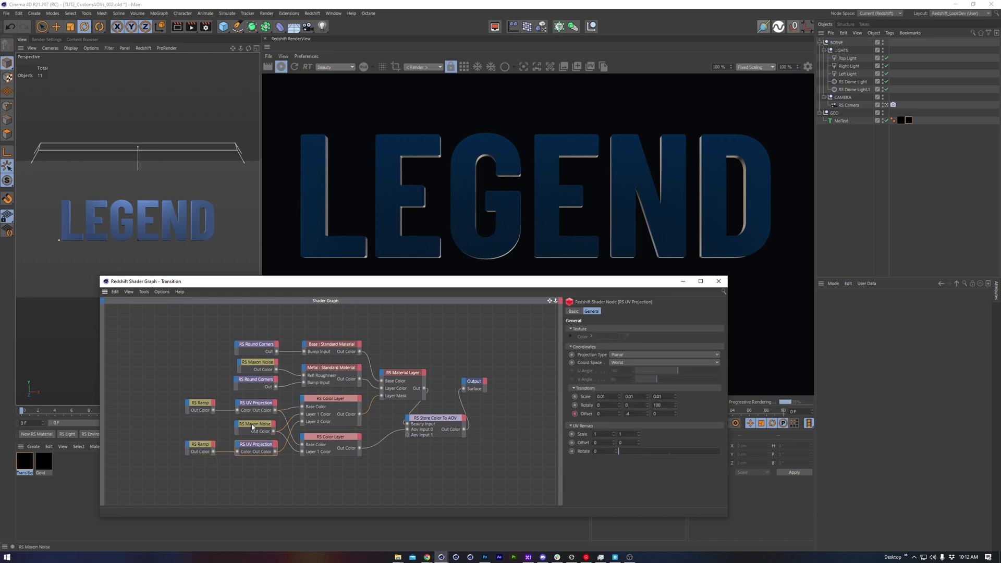
click(323, 401)
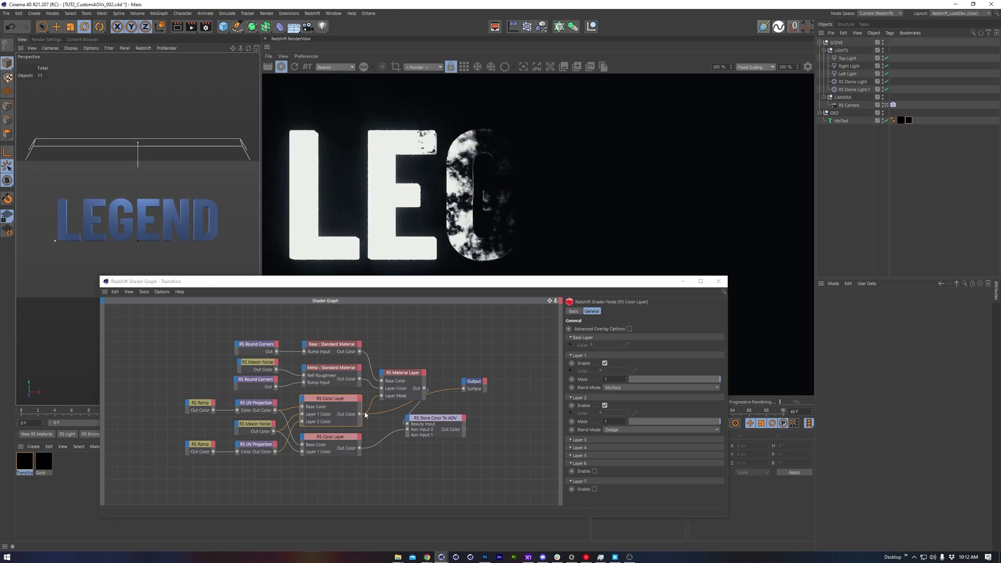
- Preview the second Color Layer's cloudy noise mask and select the RS Store Color To AOV node
click(327, 437)
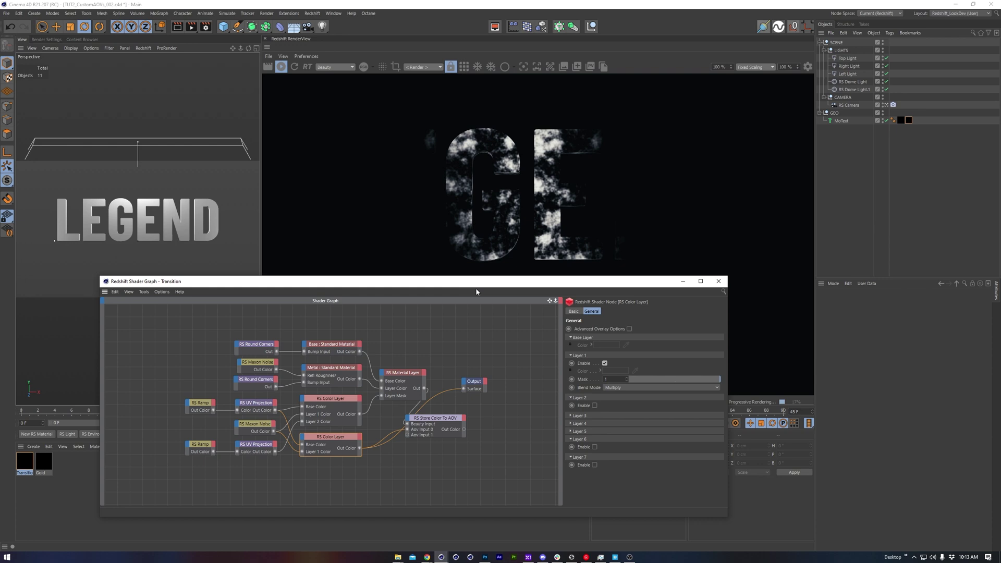
drag(472, 285, 470, 307)
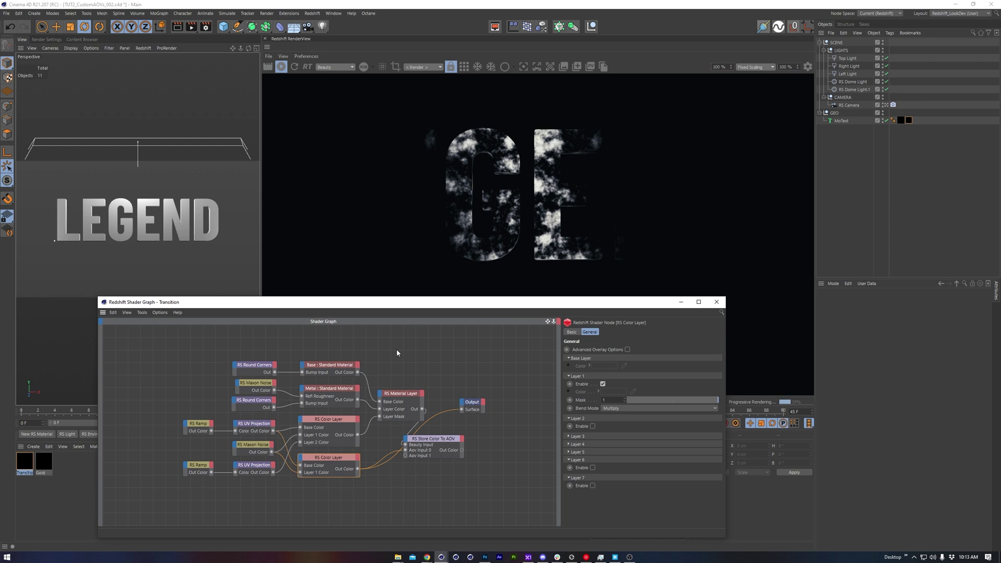
click(428, 438)
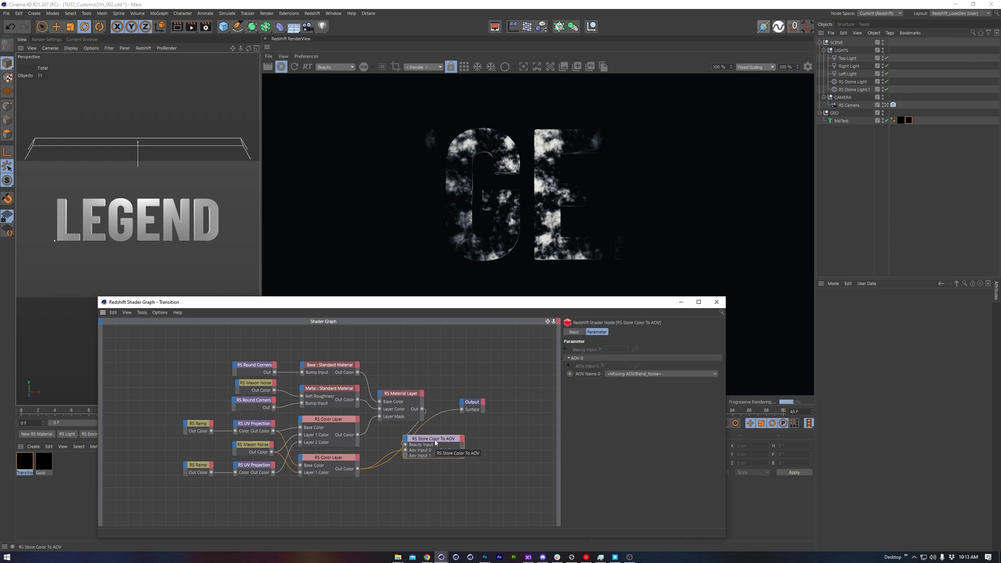
- Route the material through the AOV store node to Output and name AOV 0 'Blend_Noise'
drag(436, 442, 436, 444)
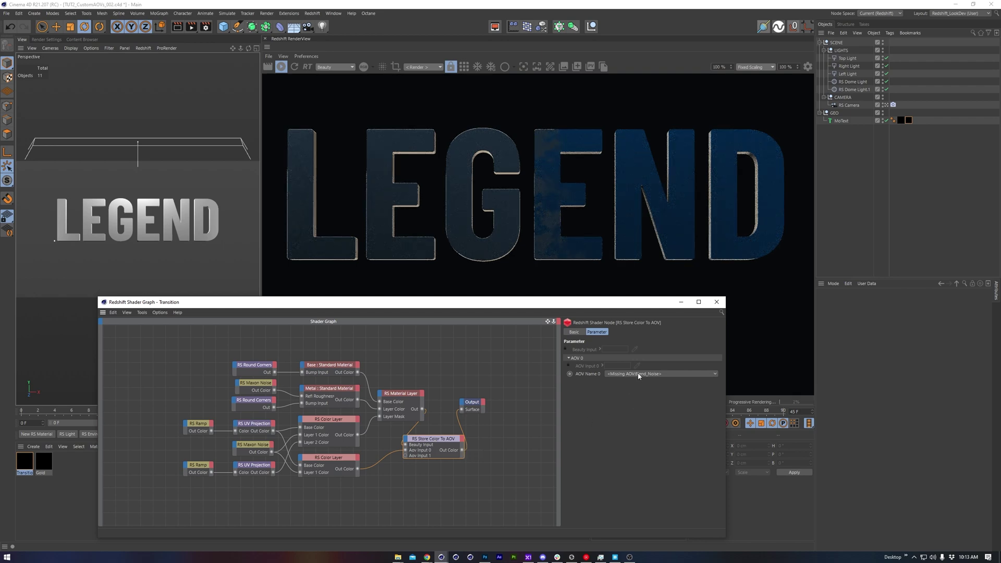
click(623, 375)
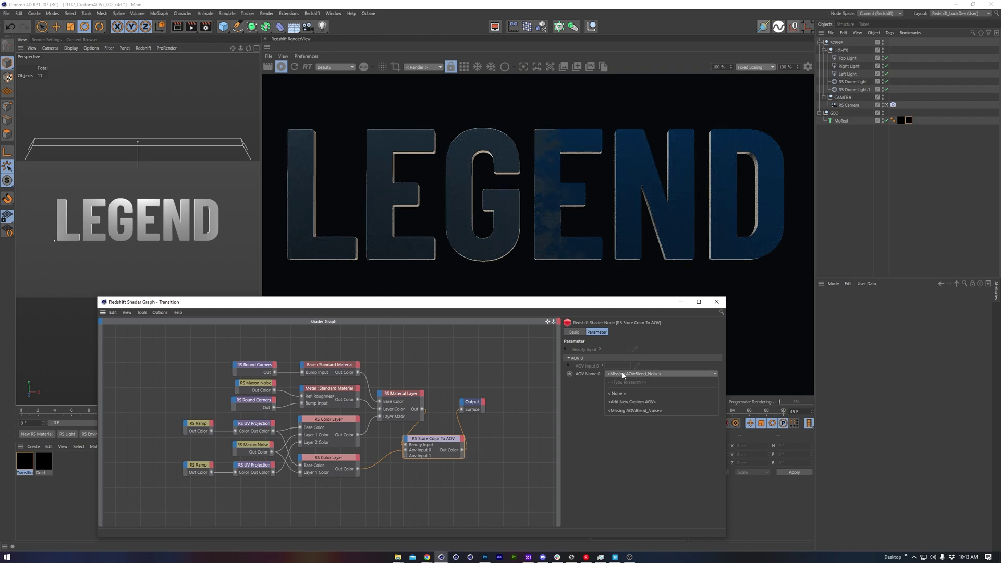
click(625, 402)
text(Blen)
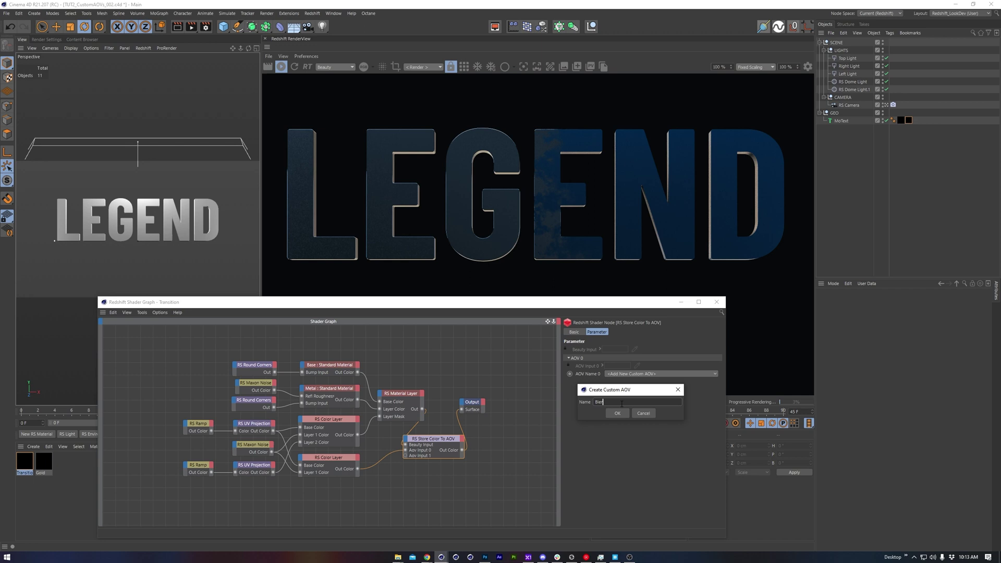
text(d_Noise)
click(619, 414)
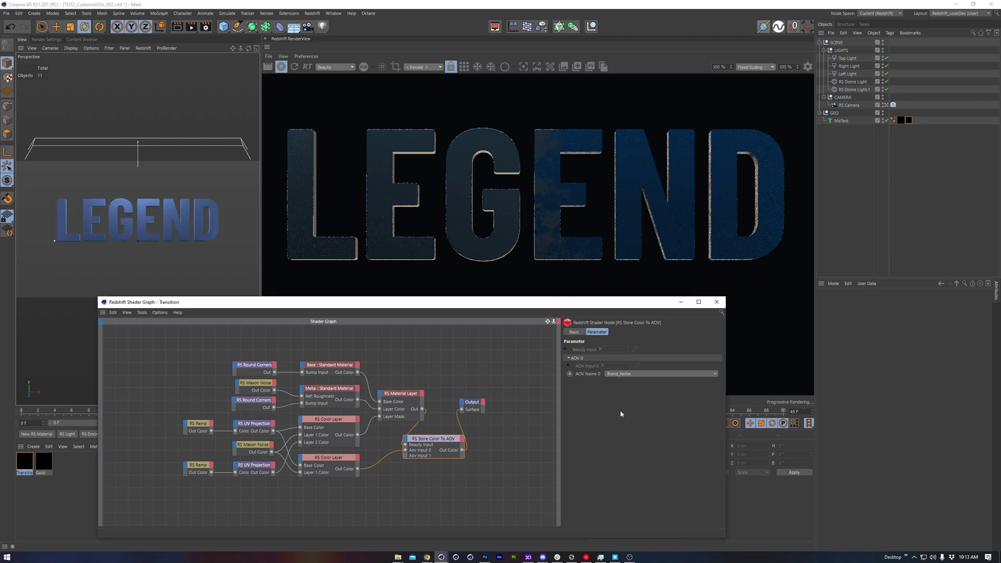
- Enable direct output for the Blend_Noise AOV in the AOV Manager and scrub to an earlier frame
click(41, 40)
click(159, 182)
click(363, 228)
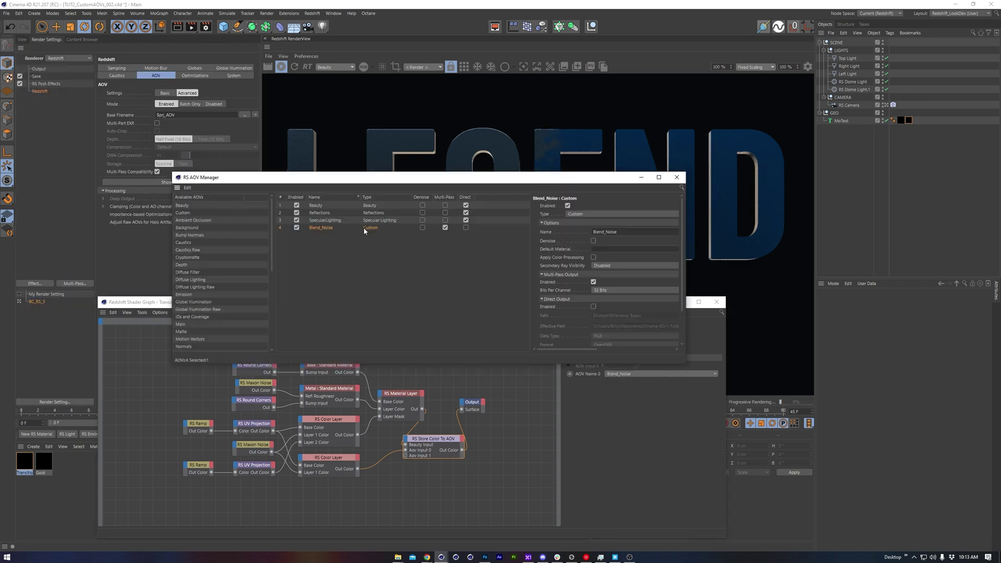
click(465, 228)
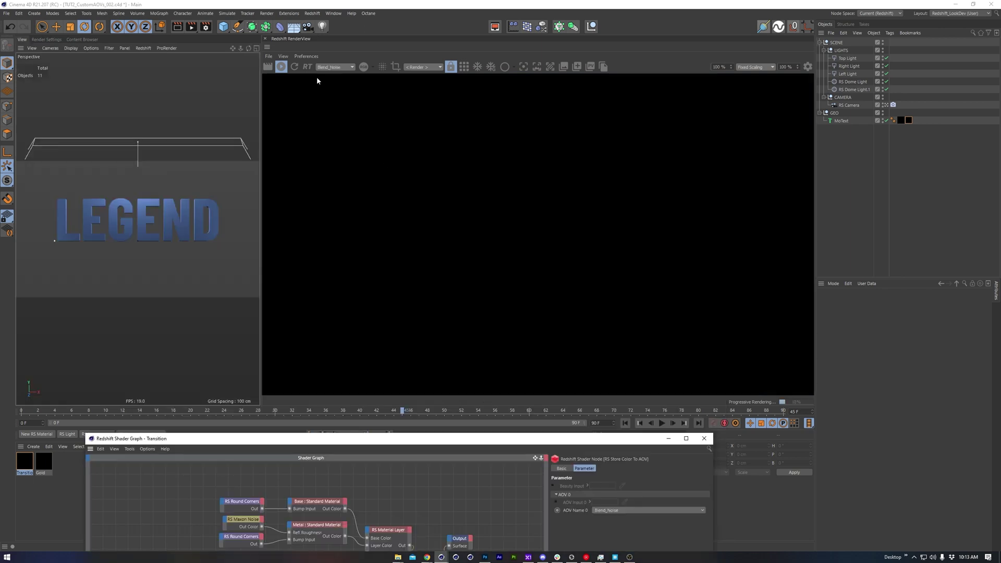
mouse_move(411, 410)
mouse_down()
mouse_move(449, 411)
mouse_move(295, 414)
mouse_up()
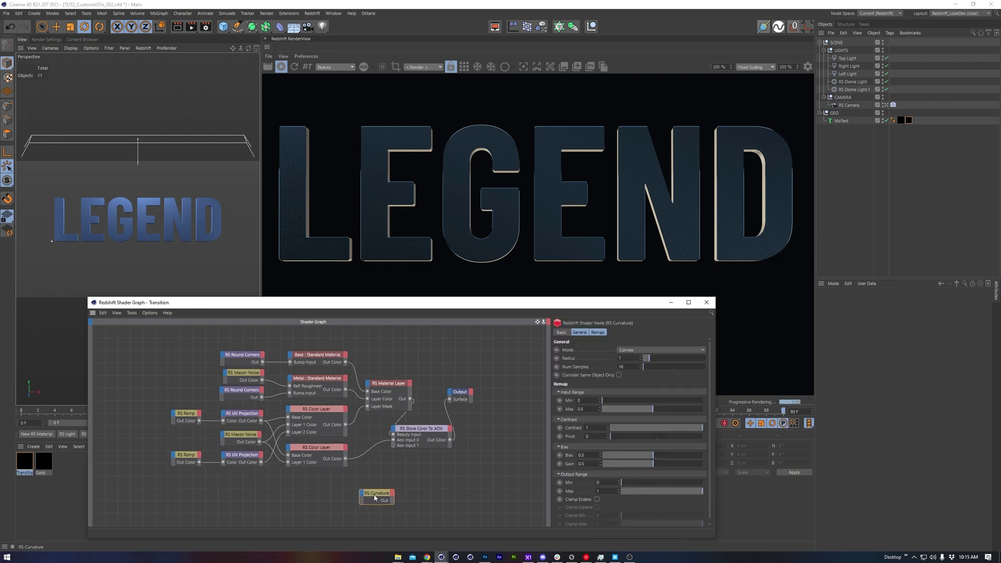
- Wire a new RS Curvature node into Aov Input 1 and name the second AOV 'Text_Bevel'
drag(394, 445, 375, 501)
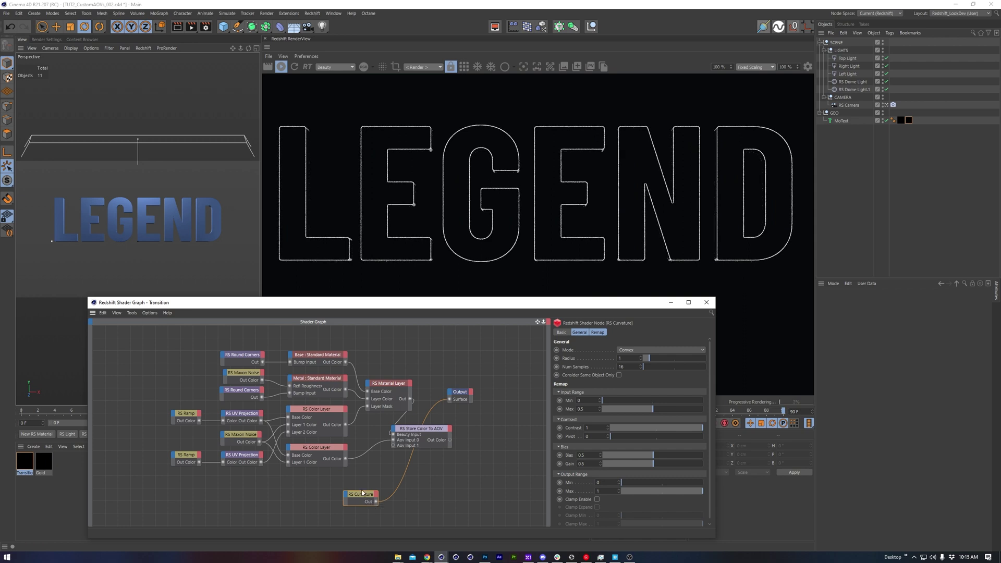
drag(362, 493, 362, 489)
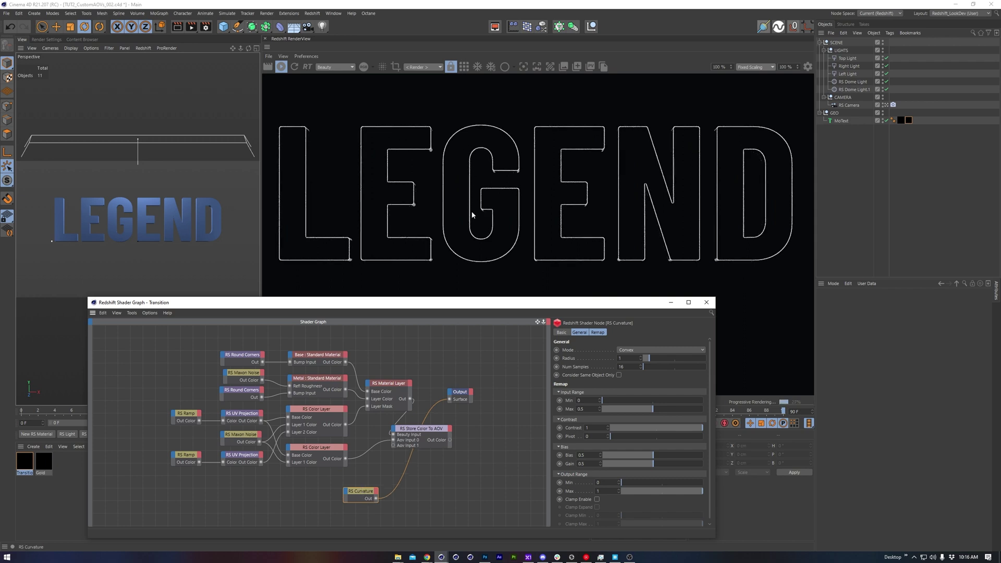
click(421, 428)
click(622, 400)
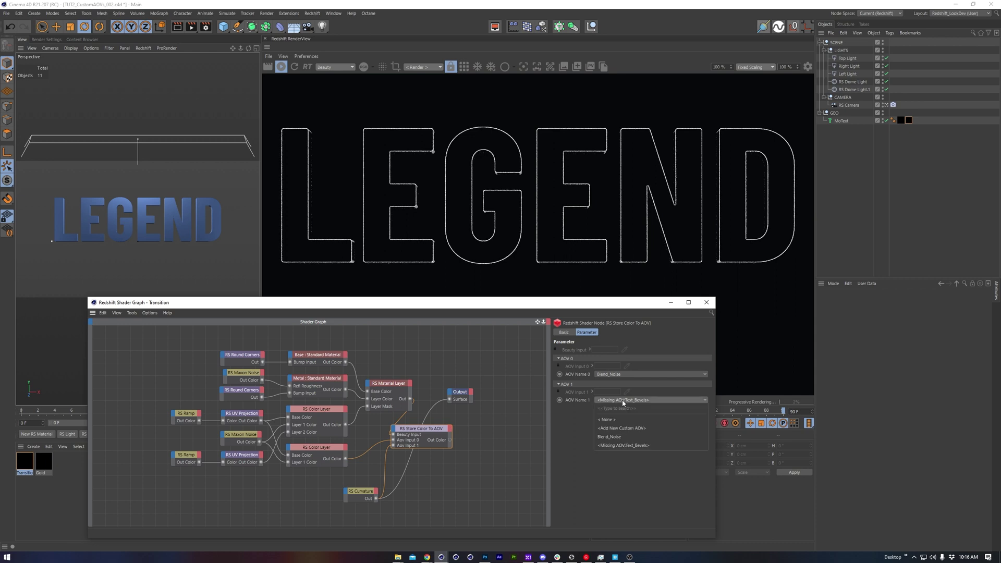
click(617, 428)
click(600, 438)
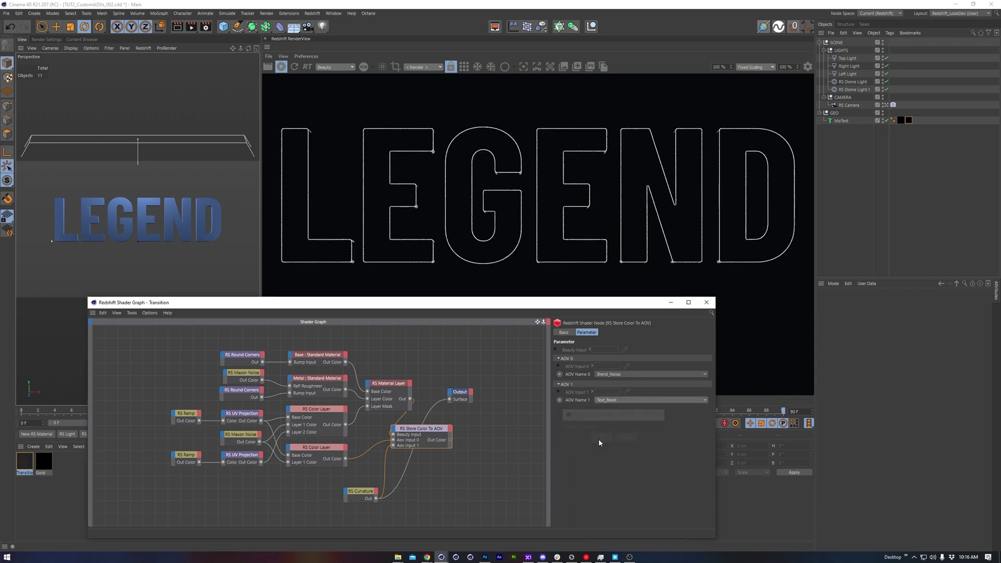
- Review the Text_Bevel AOV settings in the AOV Manager, then close it
drag(323, 179, 291, 187)
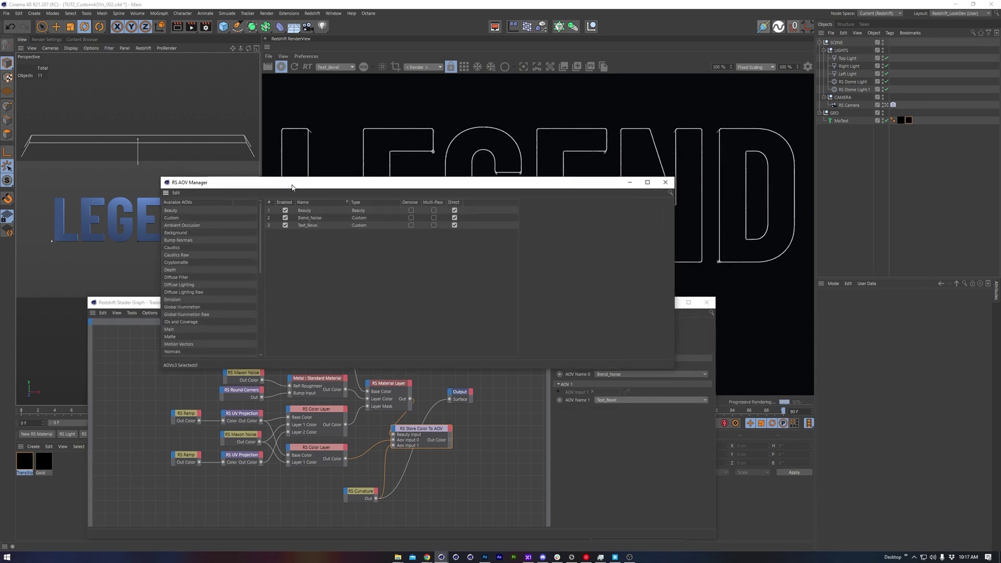
click(310, 226)
click(664, 183)
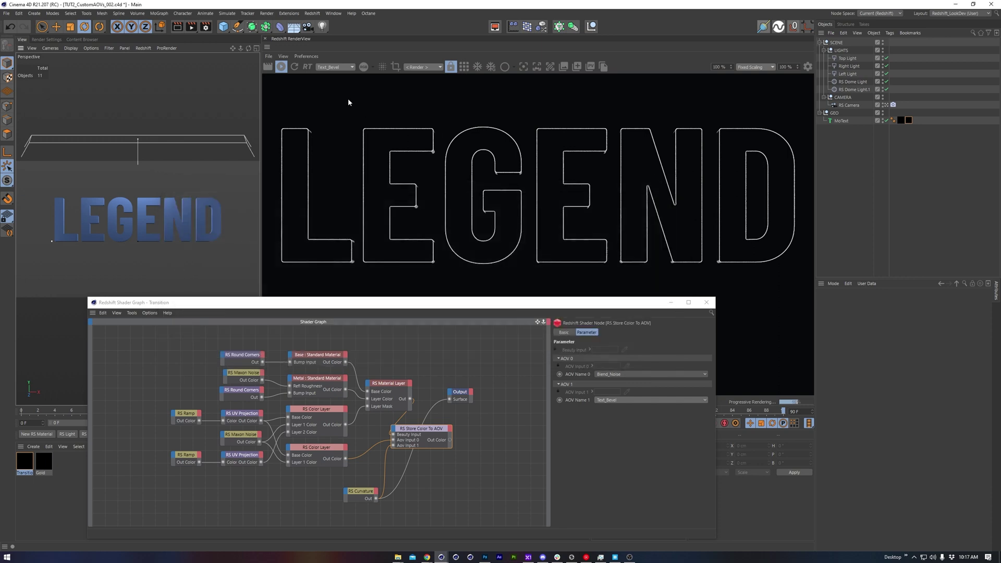
click(294, 67)
- Switch the RenderView to the Text_Bevel pass and zoom in on the letter edges
click(335, 68)
scroll(304, 230, up, 3)
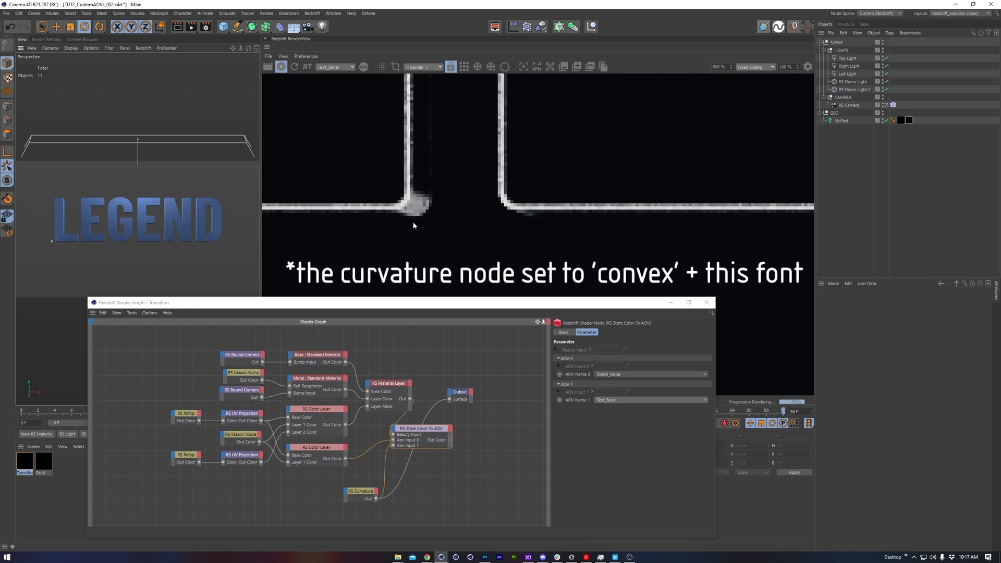
scroll(423, 210, down, 5)
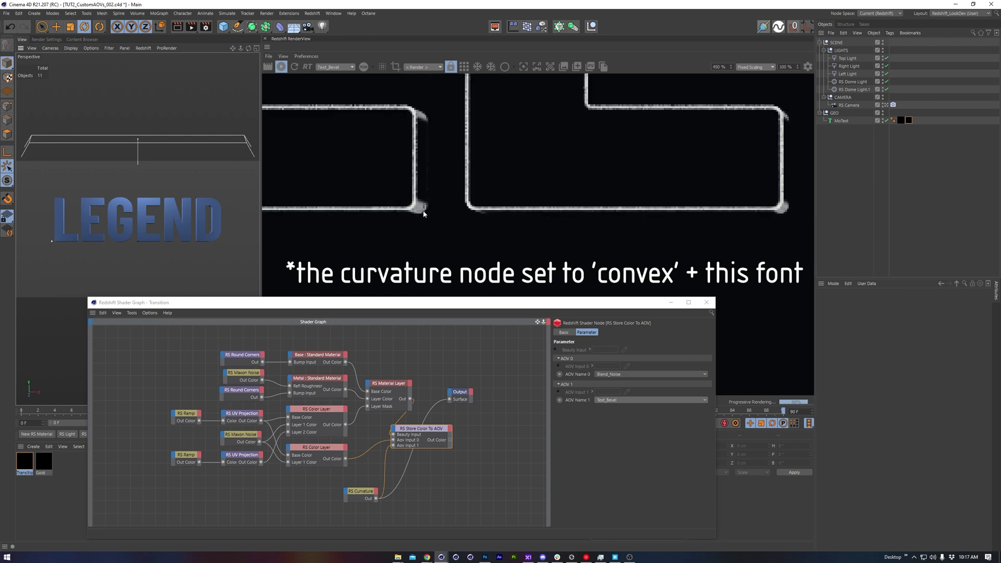
scroll(423, 210, down, 2)
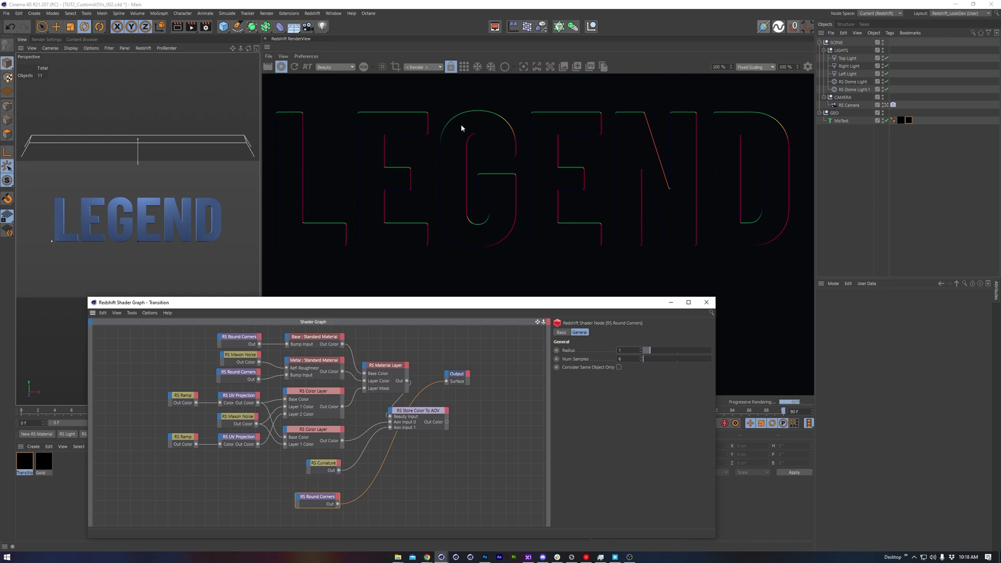
- Add an RS Color Splitter node fed by the RS Round Corners output
click(151, 230)
middle_click(151, 230)
middle_click(188, 131)
alt+drag(156, 172, 147, 194)
middle_click(181, 170)
middle_click(78, 156)
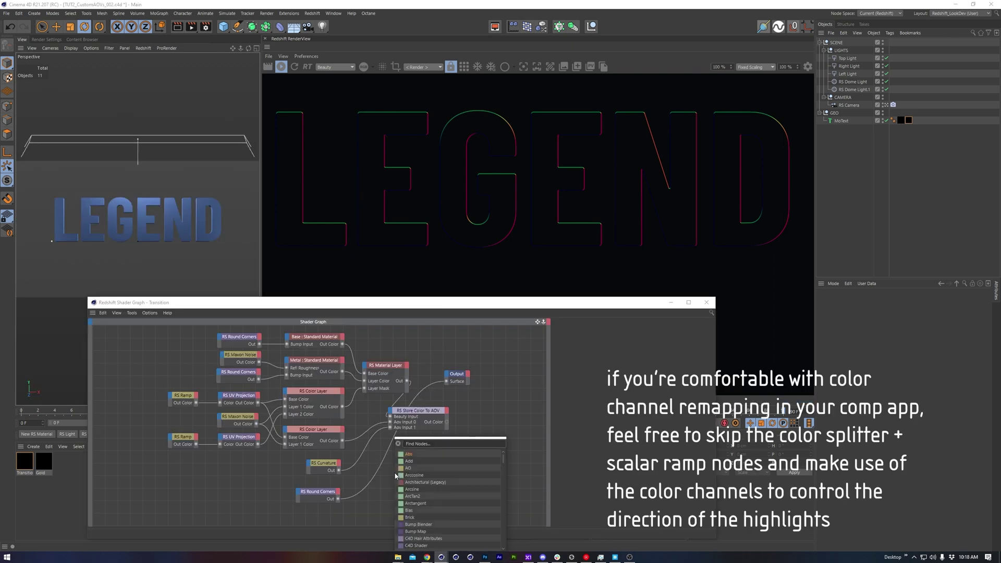
text(color)
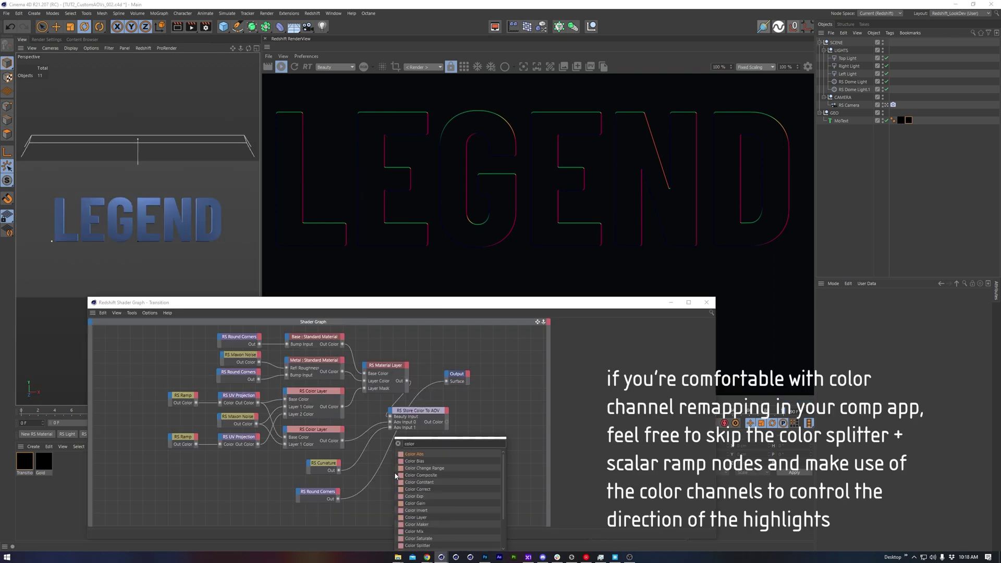
text( sp)
key(Return)
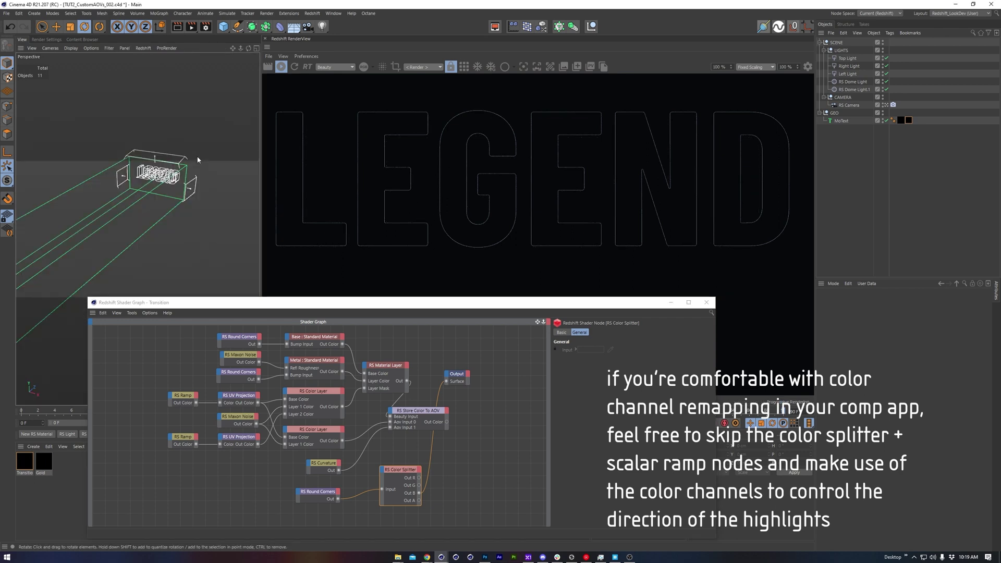
- Add an RS Scalar Ramp node with its first knot moved to about 0.2
key(Tab)
text(sca)
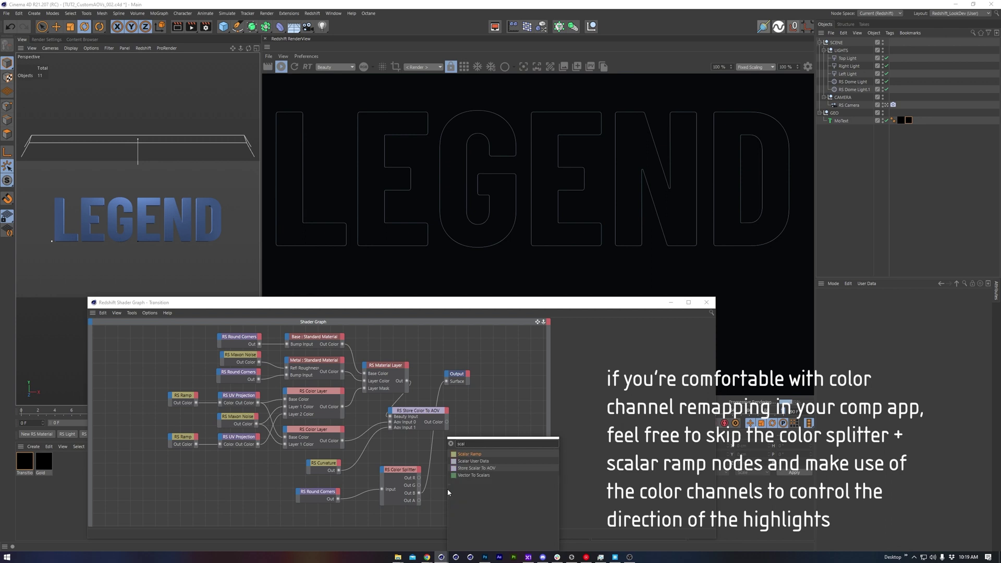
key(Return)
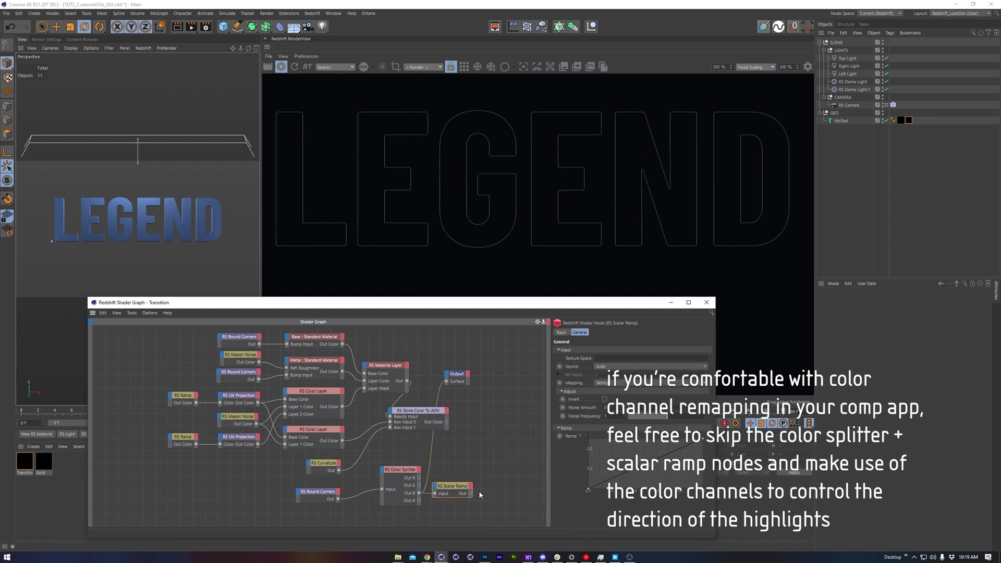
mouse_move(588, 490)
mouse_down()
mouse_move(607, 489)
mouse_move(599, 491)
mouse_up()
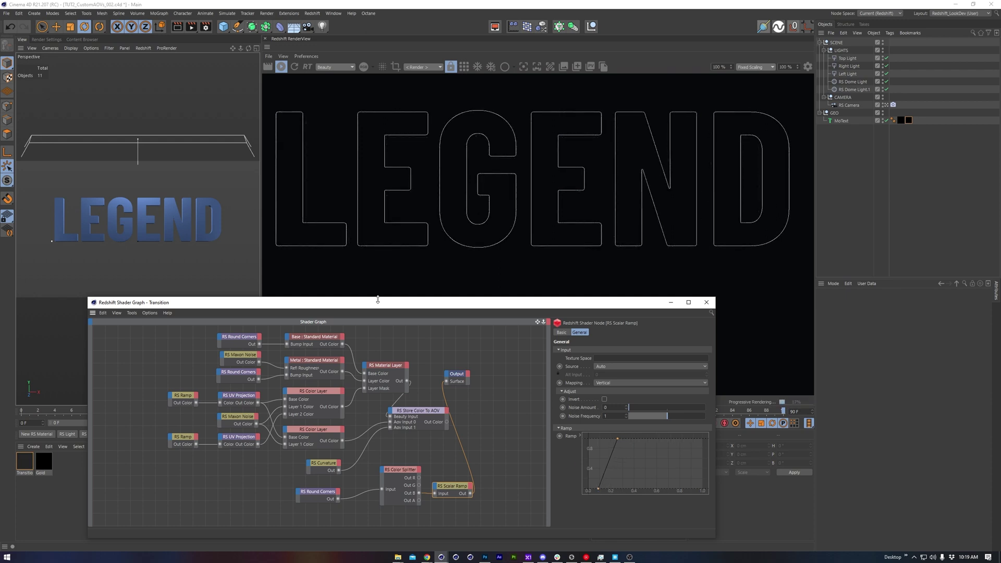
- Select the AOV storage node to check its custom passes
scroll(345, 270, up, 5)
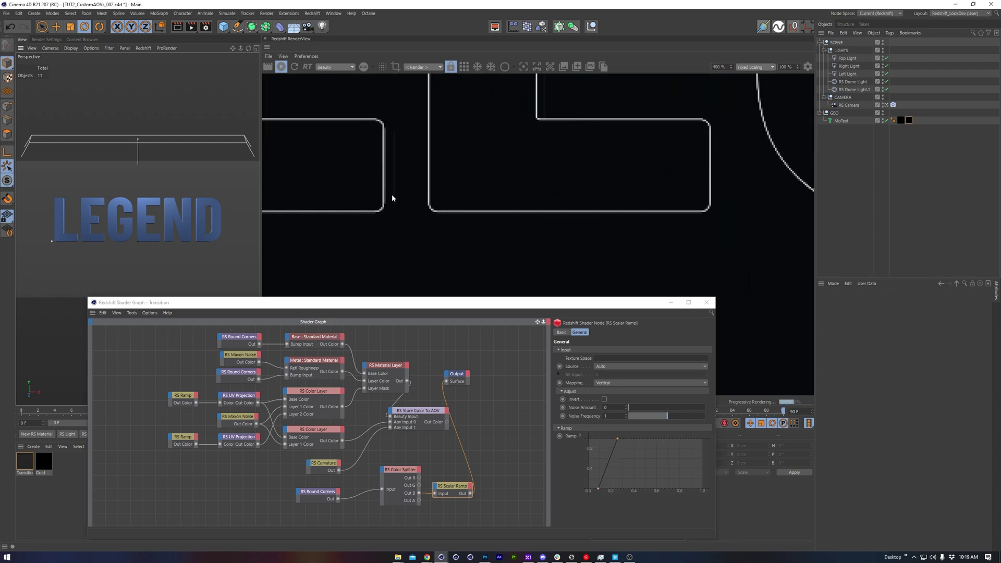
scroll(389, 209, down, 8)
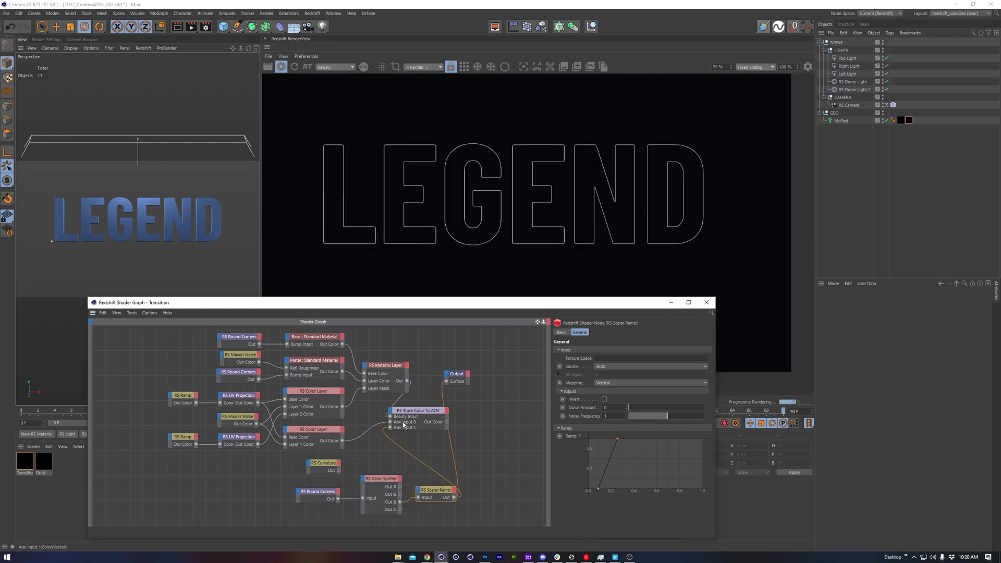
click(423, 414)
scroll(335, 67, down, 1)
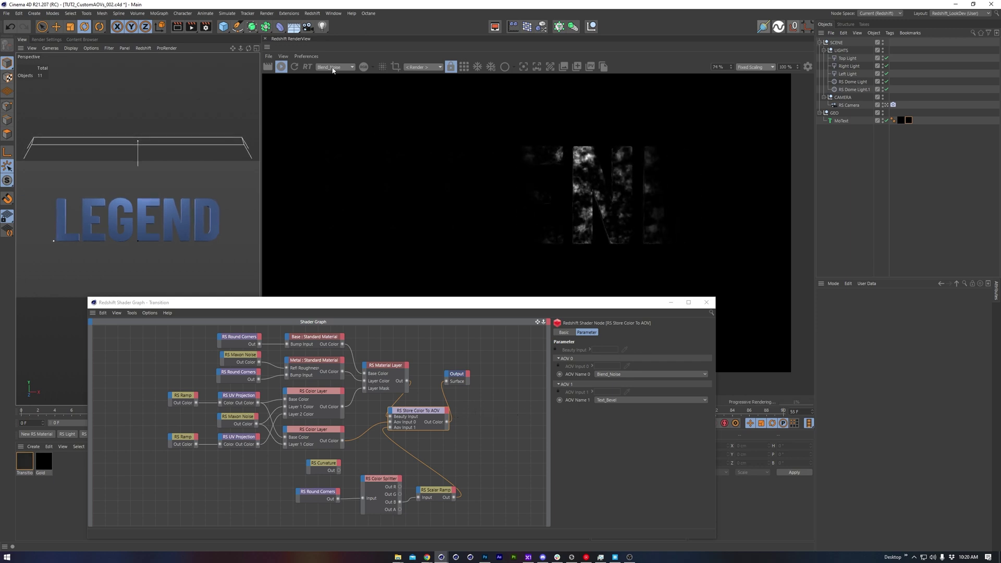
- Scroll down to review the rendered Blend_Noise and Text_Bevel passes
scroll(333, 71, down, 1)
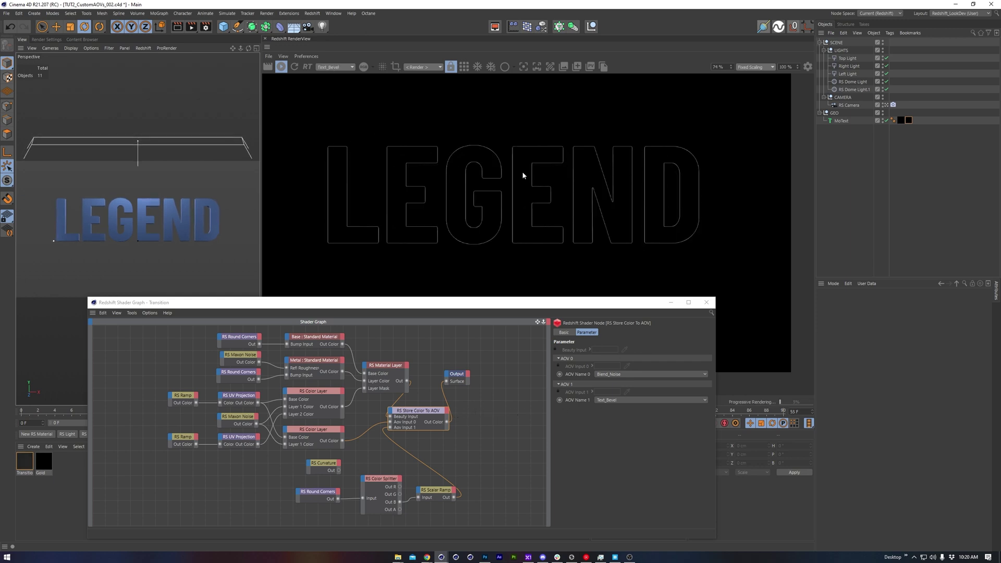